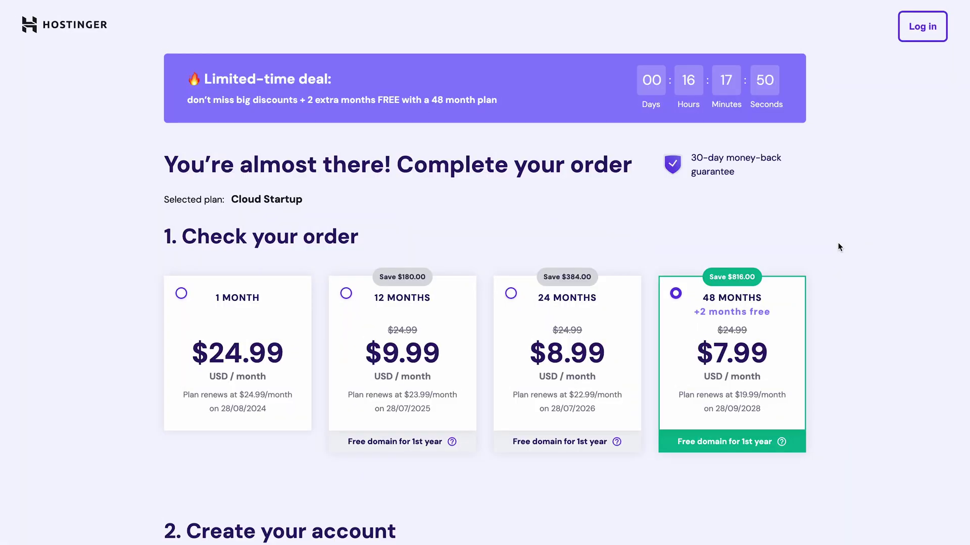
- Choose the 48-month billing period for the Cloud Startup plan and apply the coupon code WOO10 to the order
click(739, 346)
scroll(737, 346, down, 5)
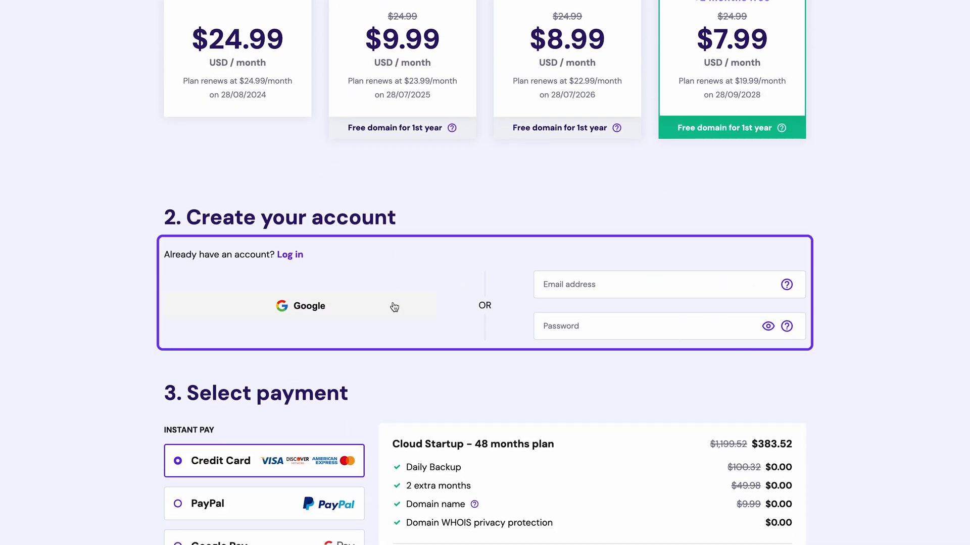
scroll(395, 307, down, 3)
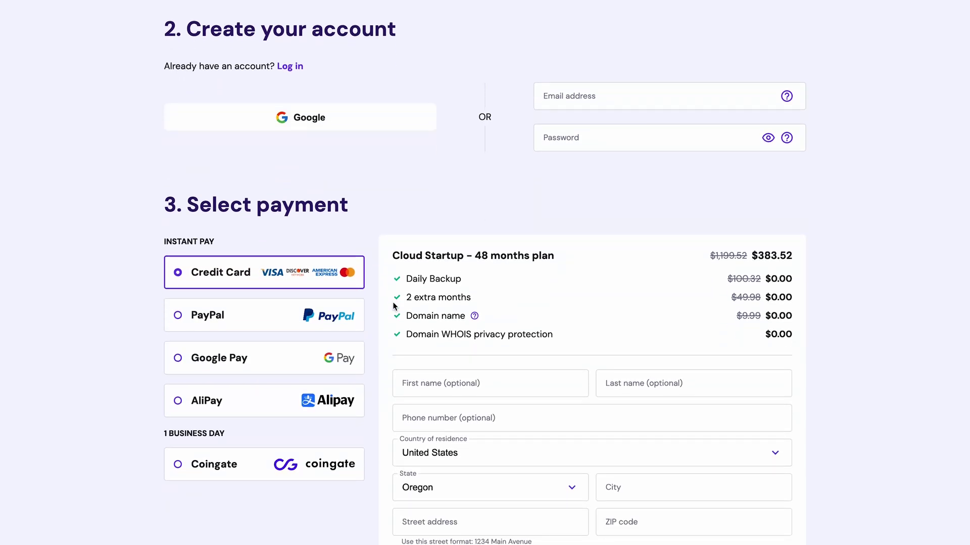
scroll(394, 307, down, 6)
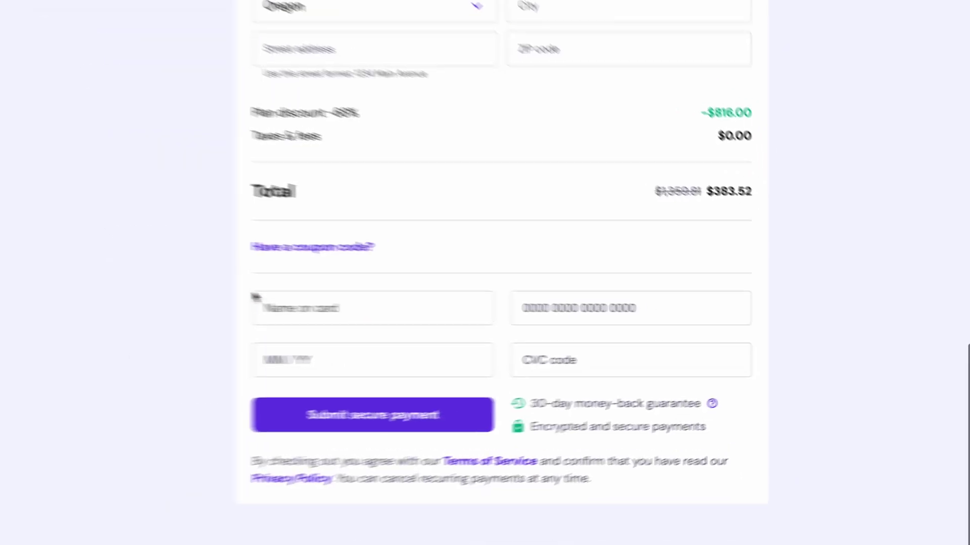
click(418, 271)
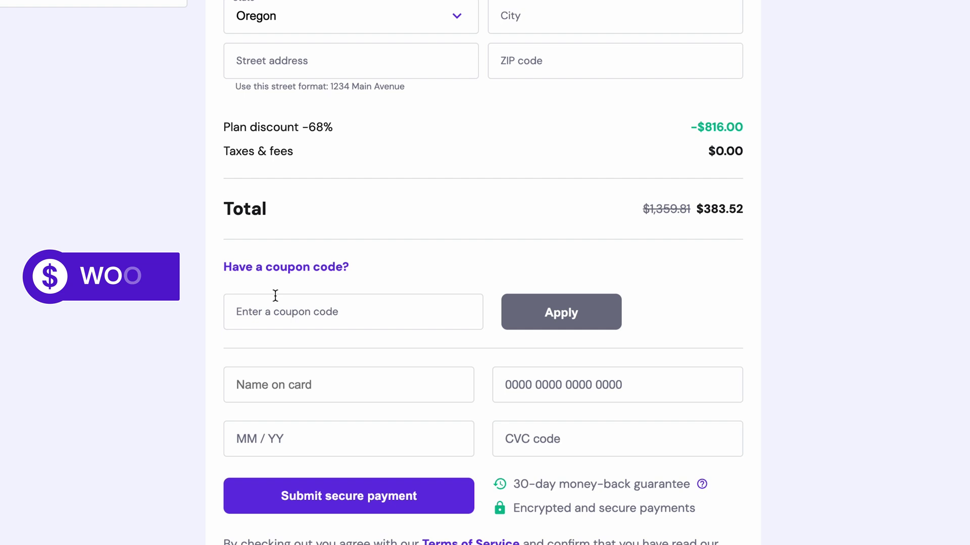
click(275, 298)
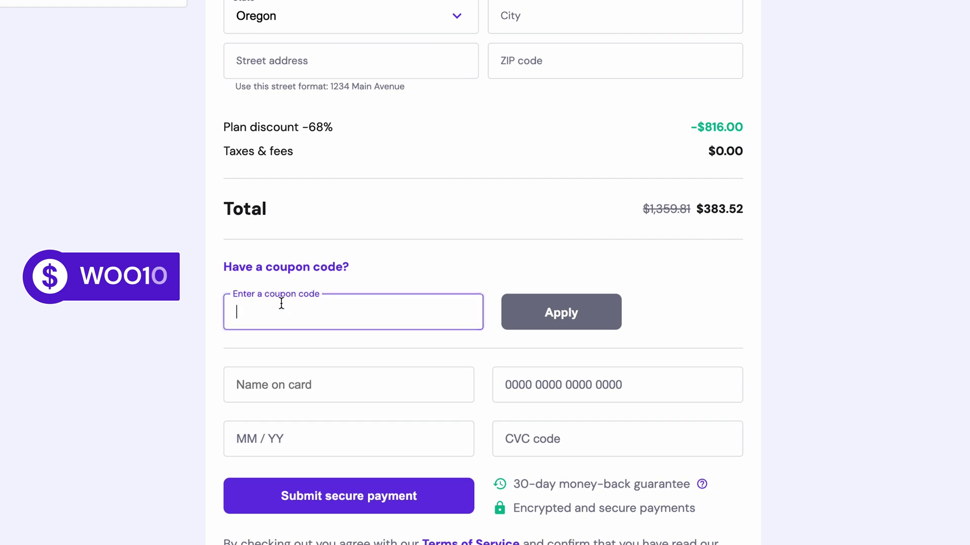
text(WOO10)
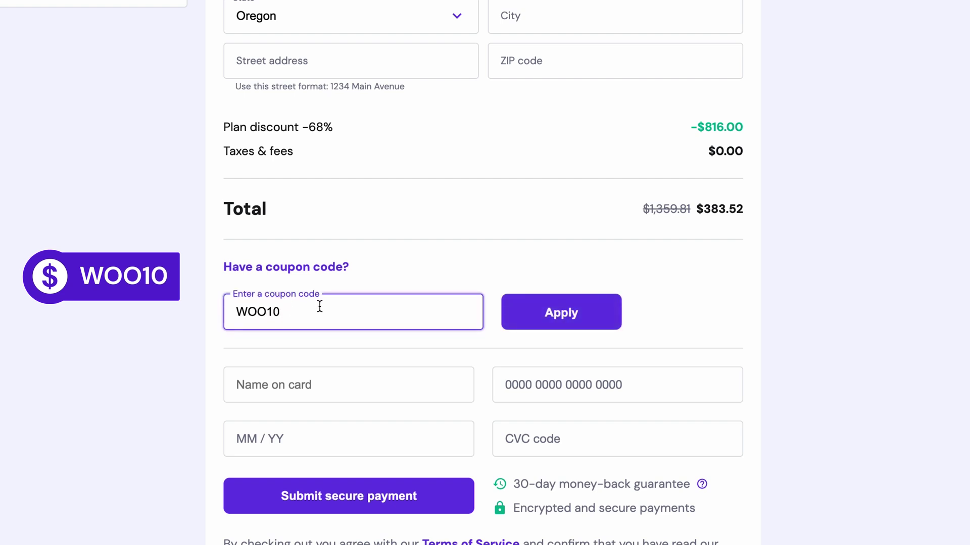
click(588, 317)
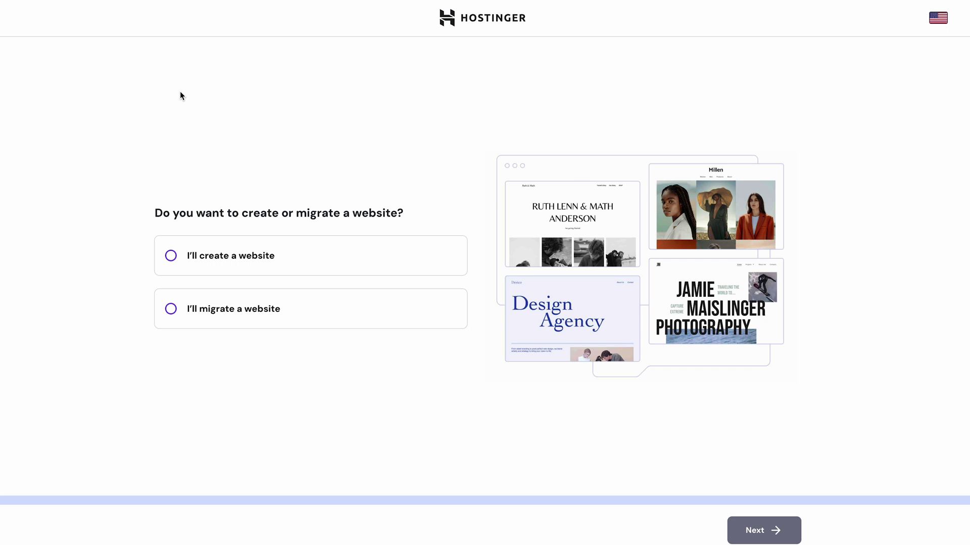
- Choose to create a new website and enter the administrator password for the WordPress account
click(234, 262)
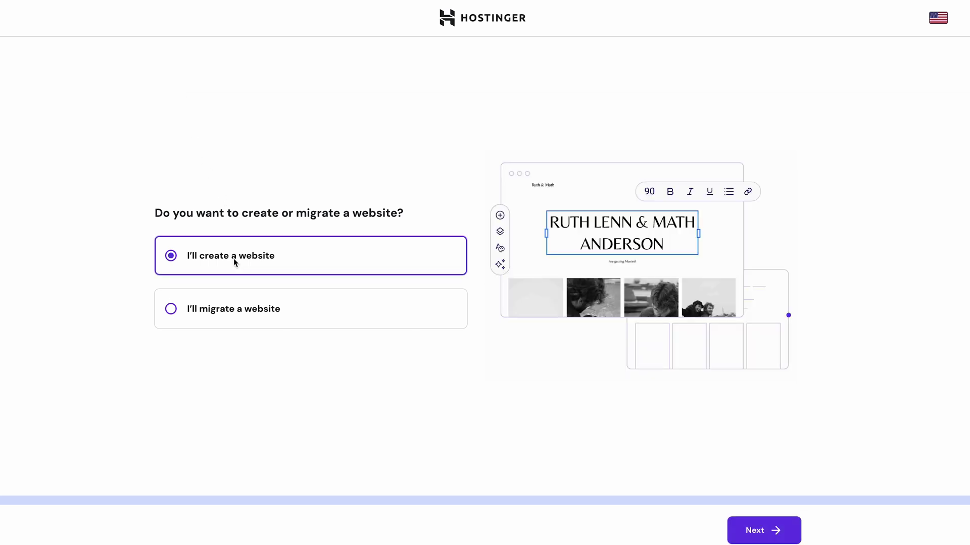
click(766, 527)
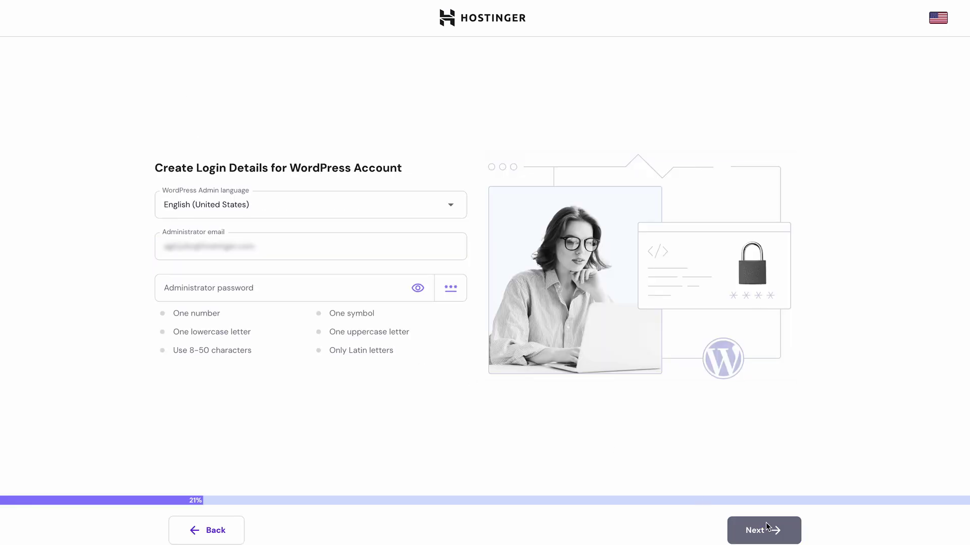
click(348, 285)
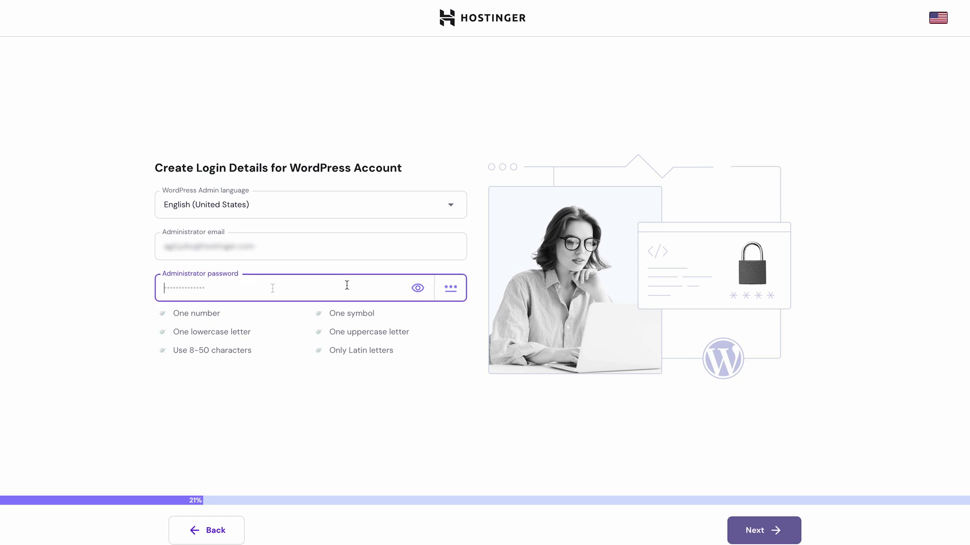
key(ctrl+v)
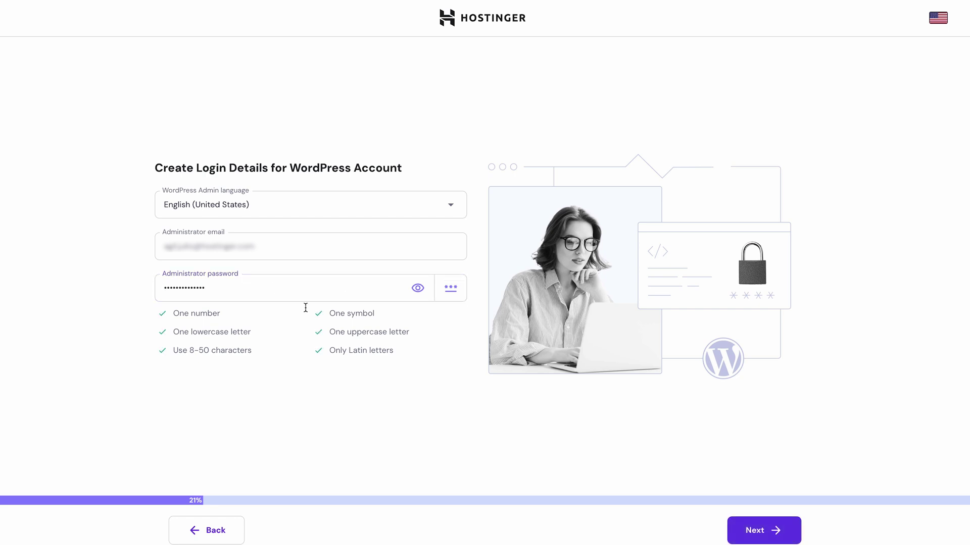
click(753, 528)
- Select Online store as the website type and preview the Fashion Designer pre-built website
click(313, 246)
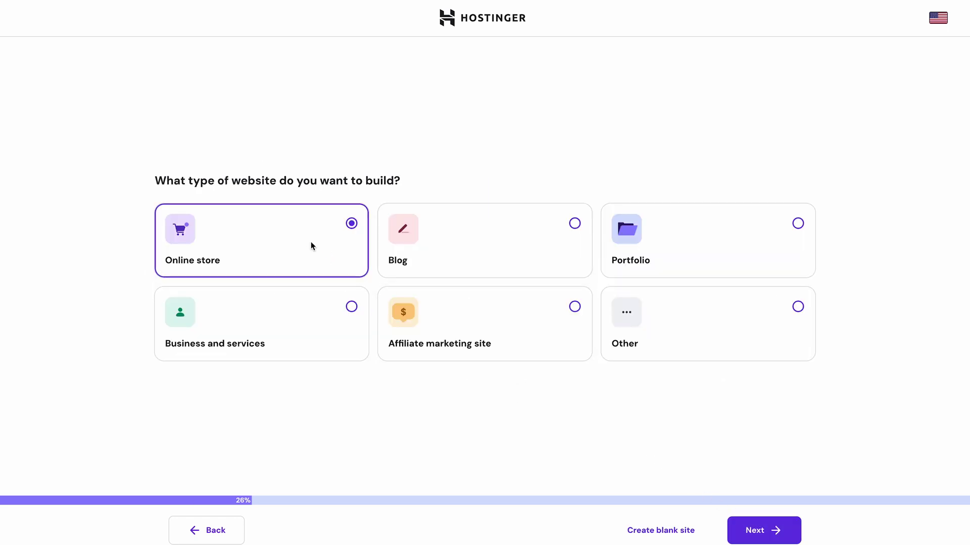
click(756, 532)
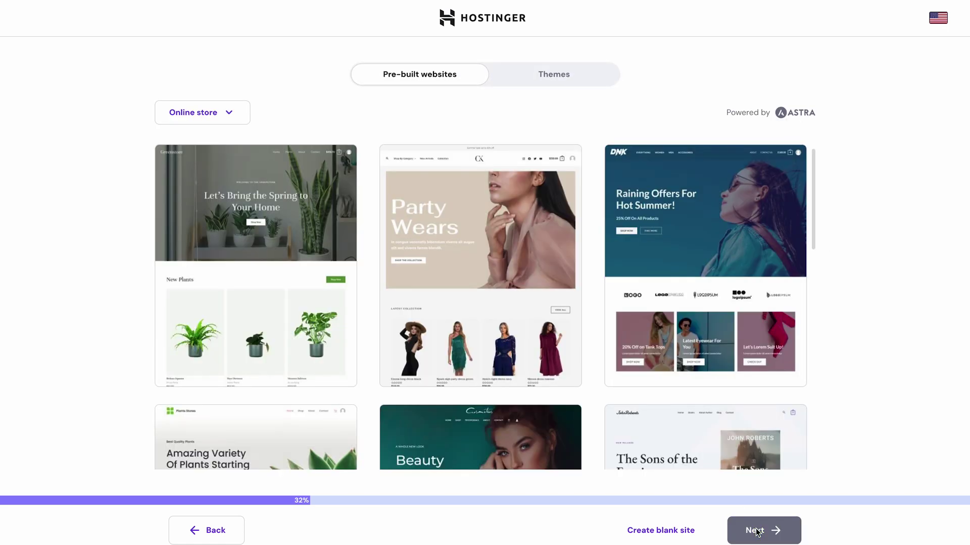
mouse_move(515, 270)
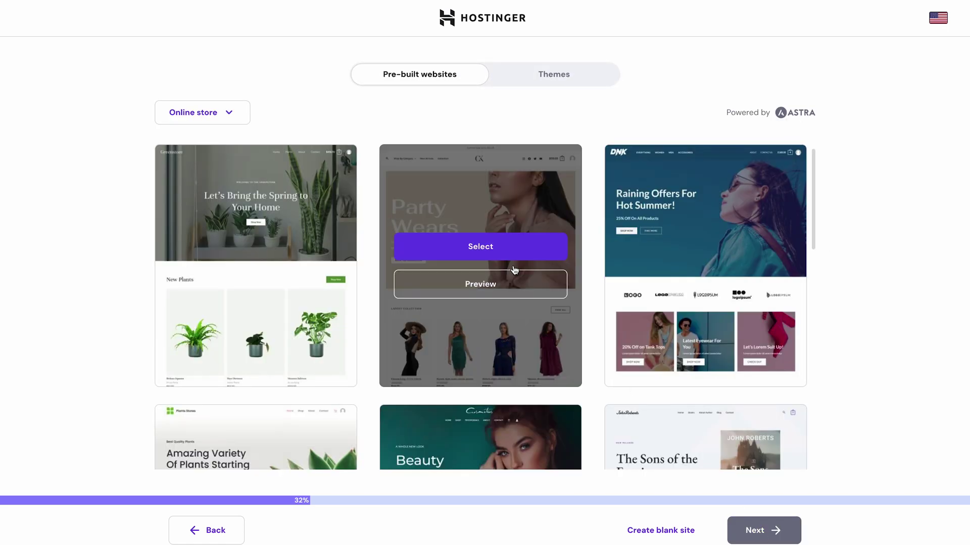
click(493, 284)
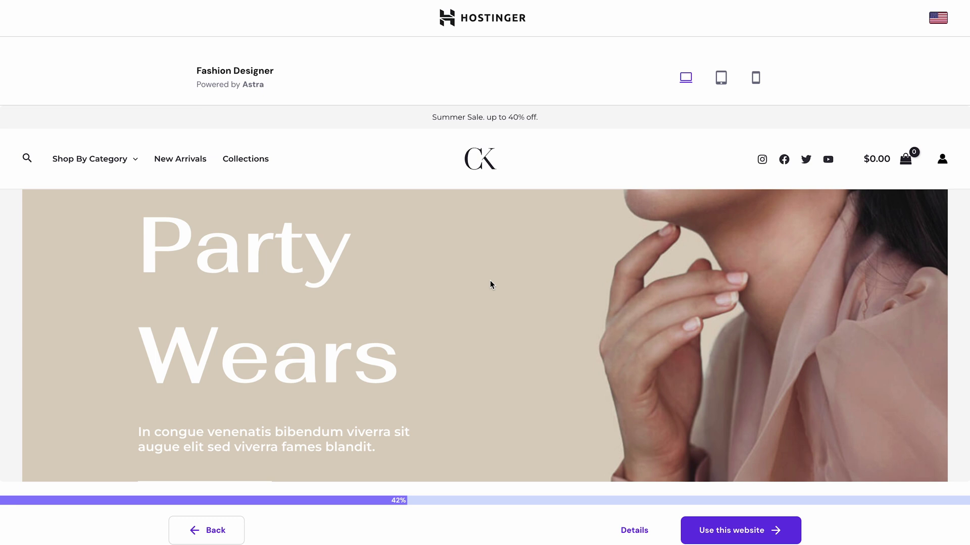
scroll(489, 283, down, 5)
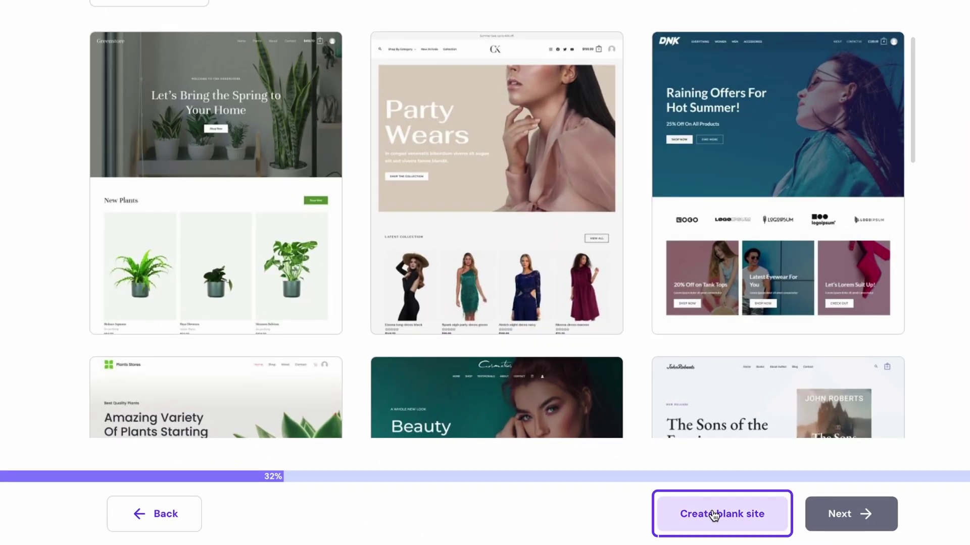
- Choose to create a blank site and continue with the preselected online store plugins
click(713, 515)
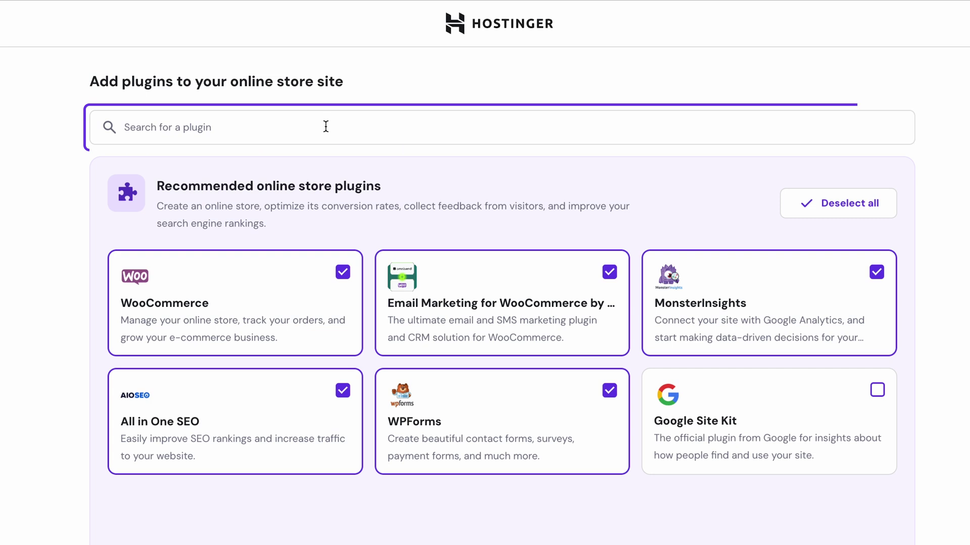
click(749, 530)
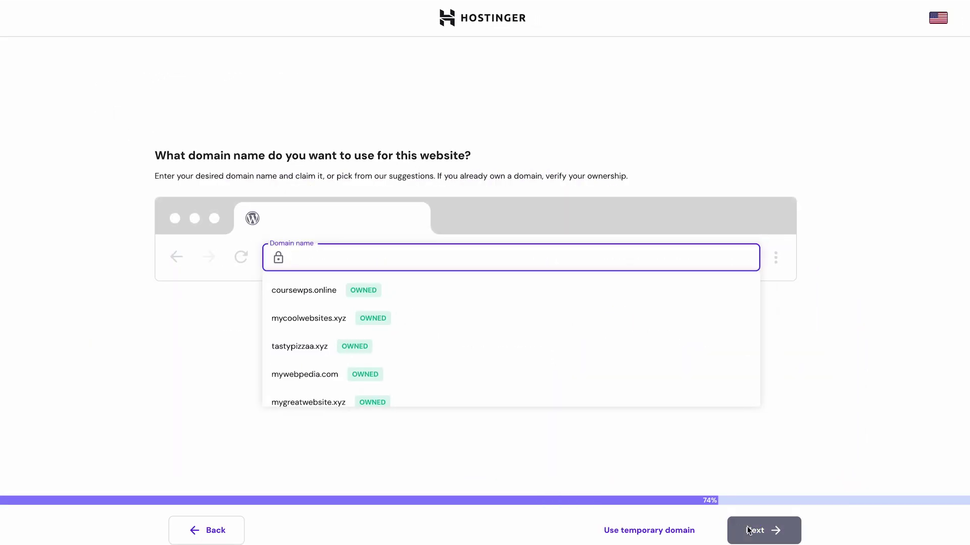
- Assign the domain name mywoowebsites.xyz to the website
text(mywoowebsites.xyz)
click(431, 288)
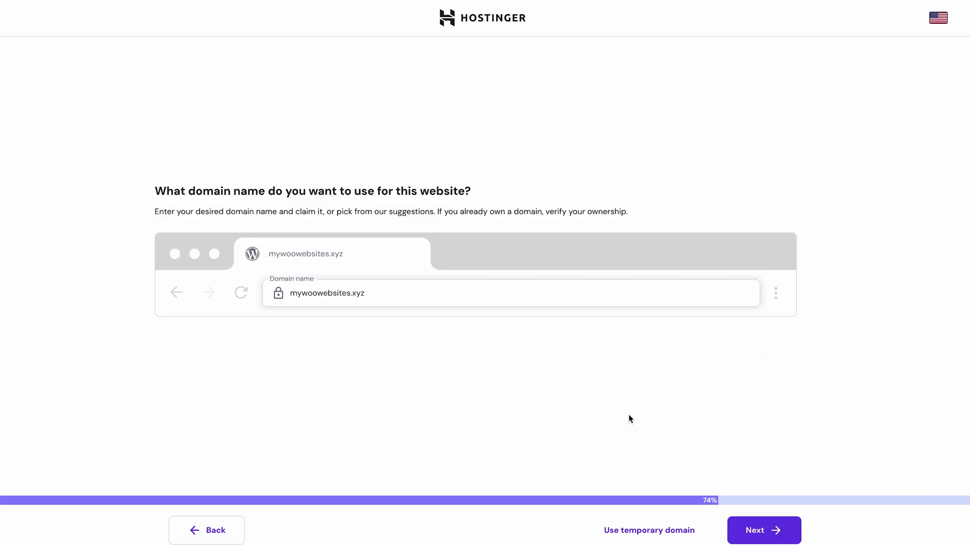
click(753, 530)
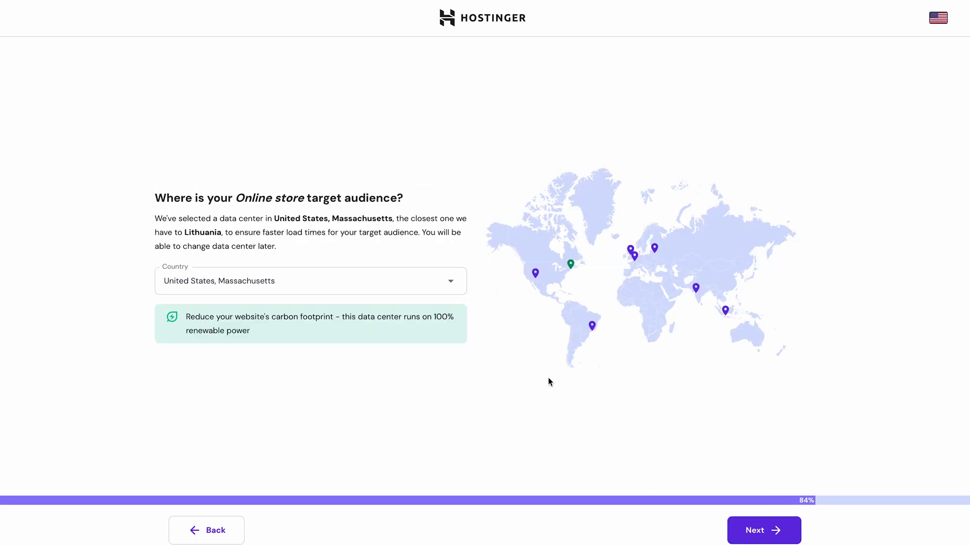
- Choose a United States data center for the store's target audience and continue the website setup
click(430, 287)
scroll(392, 350, down, 3)
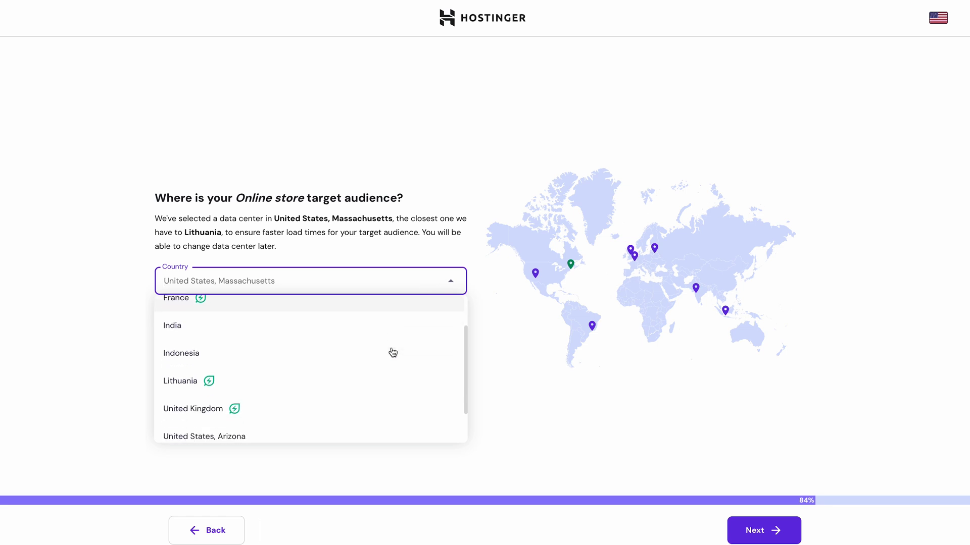
click(359, 430)
click(749, 525)
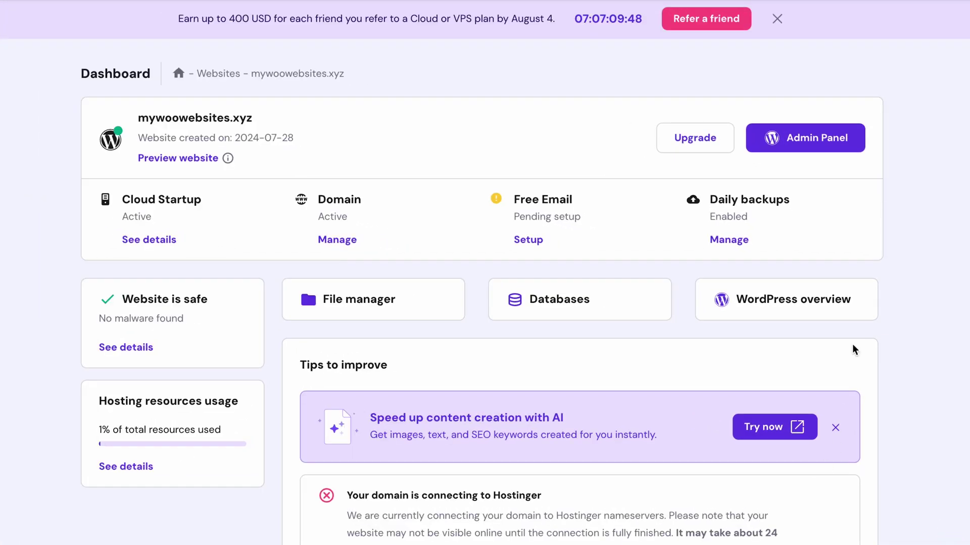
- Start the online store setup in WordPress with store name Hostingerians, products Clothing and accessories, and location United States (US) - California
click(797, 150)
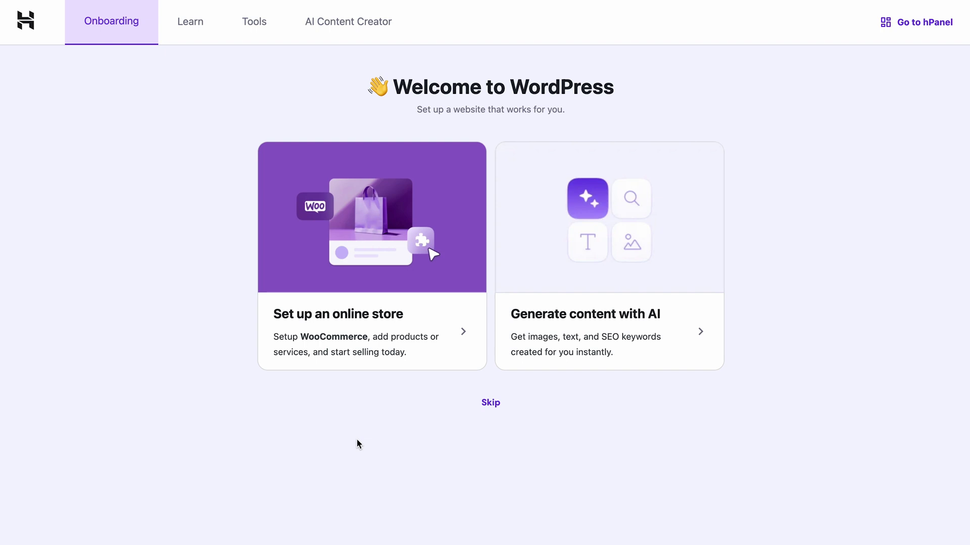
click(366, 250)
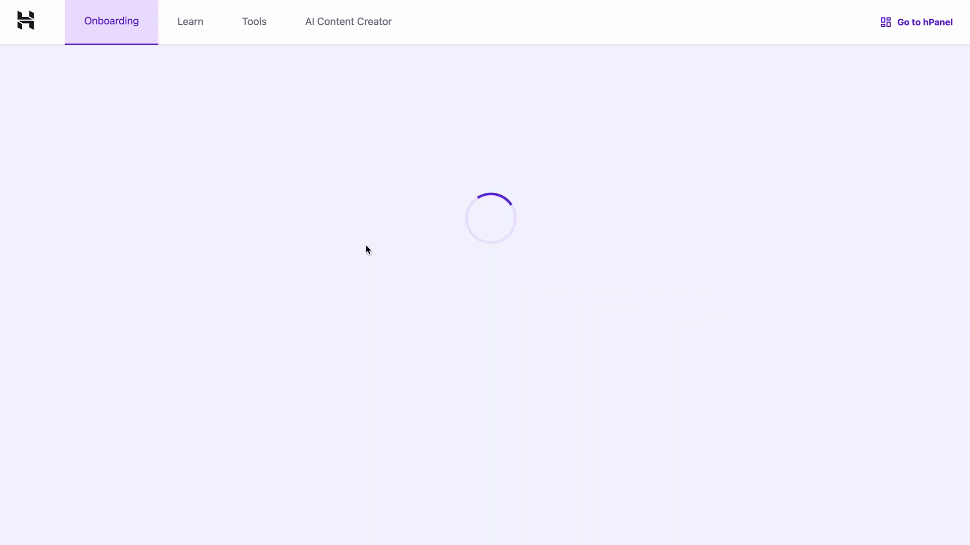
click(437, 156)
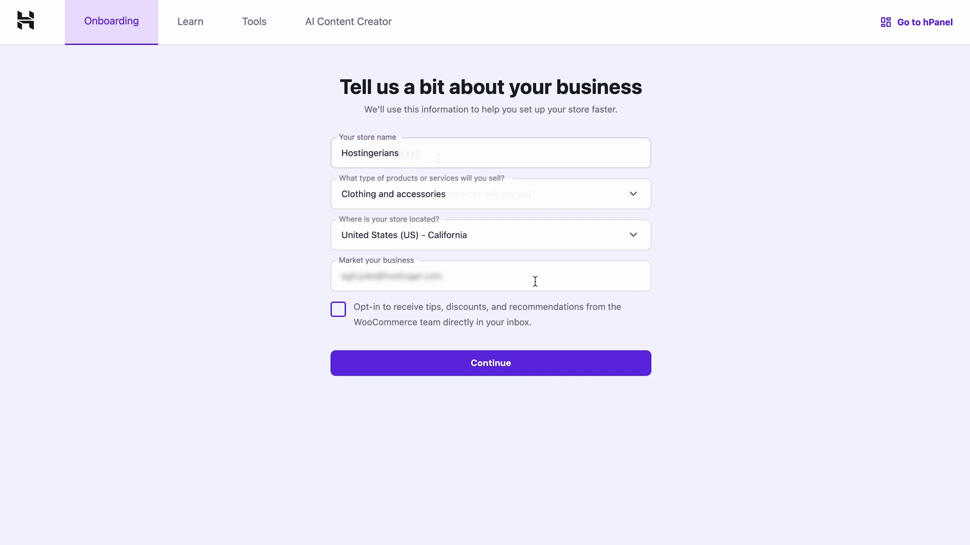
click(570, 371)
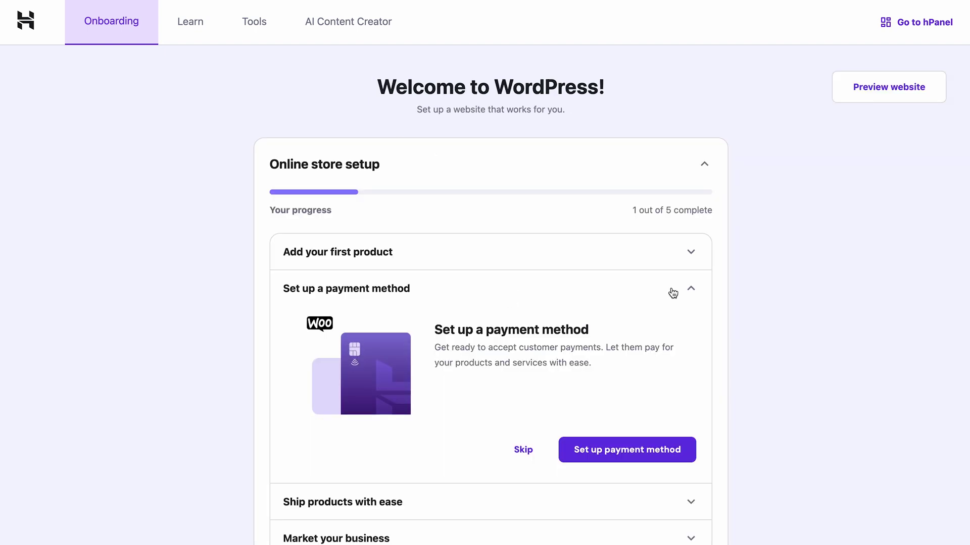
- Open the shipping methods from the store setup checklist and add the Flexible Shipping plugin
click(689, 289)
click(690, 328)
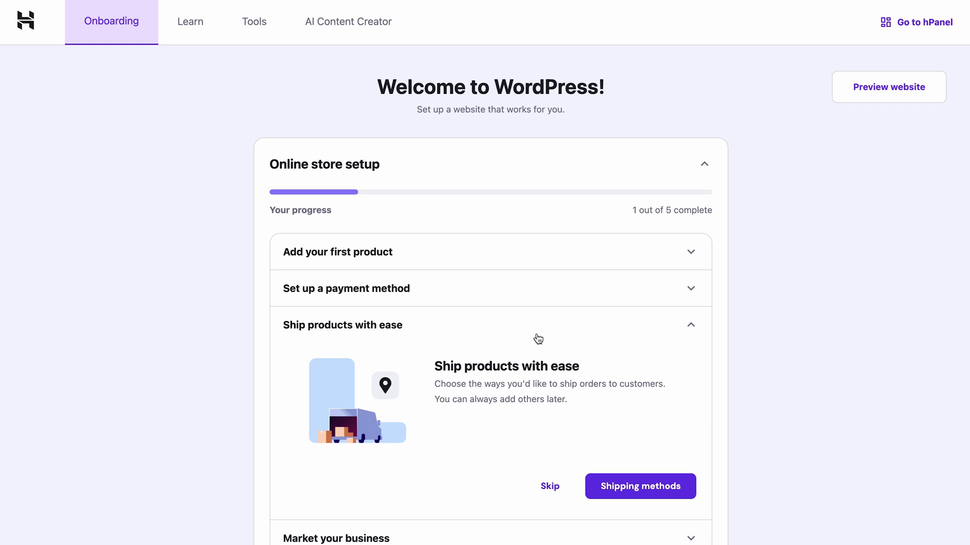
click(629, 488)
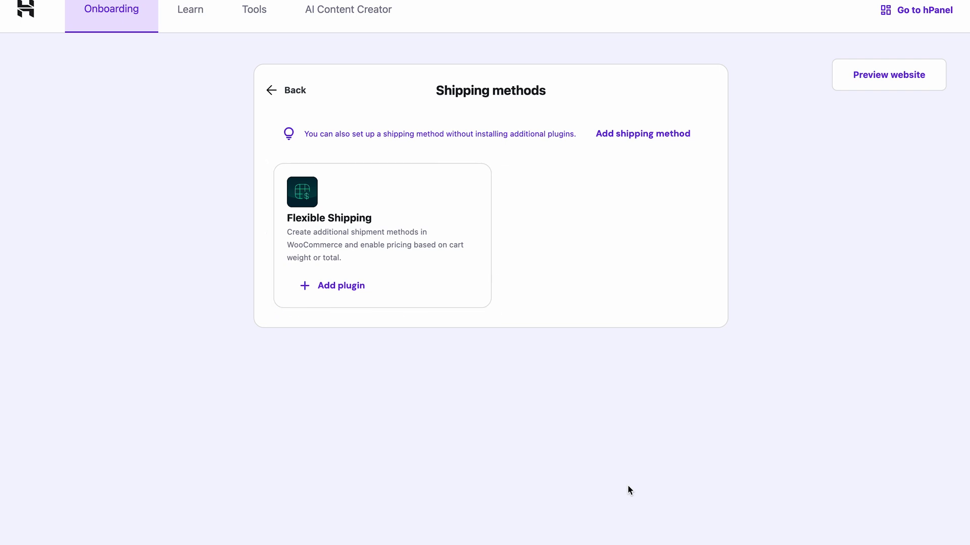
click(347, 292)
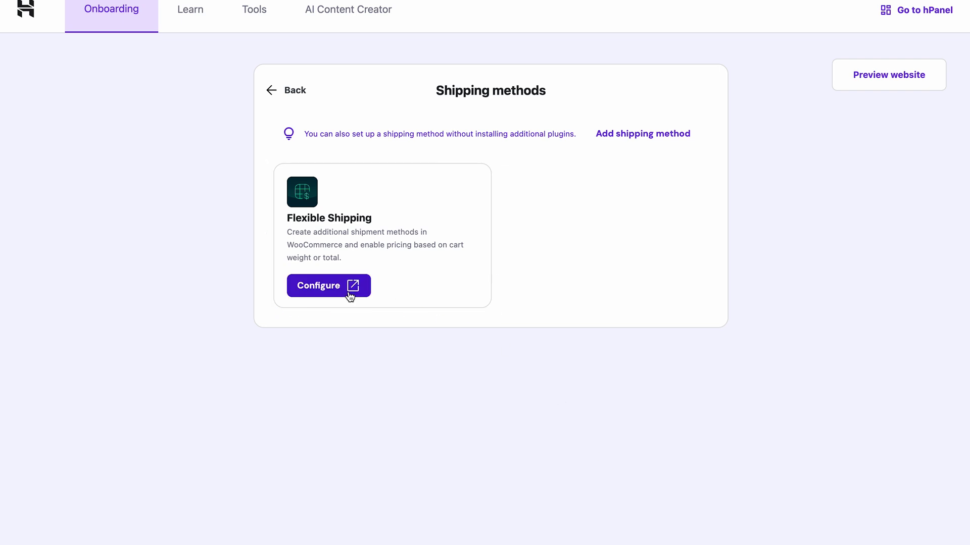
- Start adding a shipping method without a plugin and create a new shipping zone named Lithuania
click(636, 135)
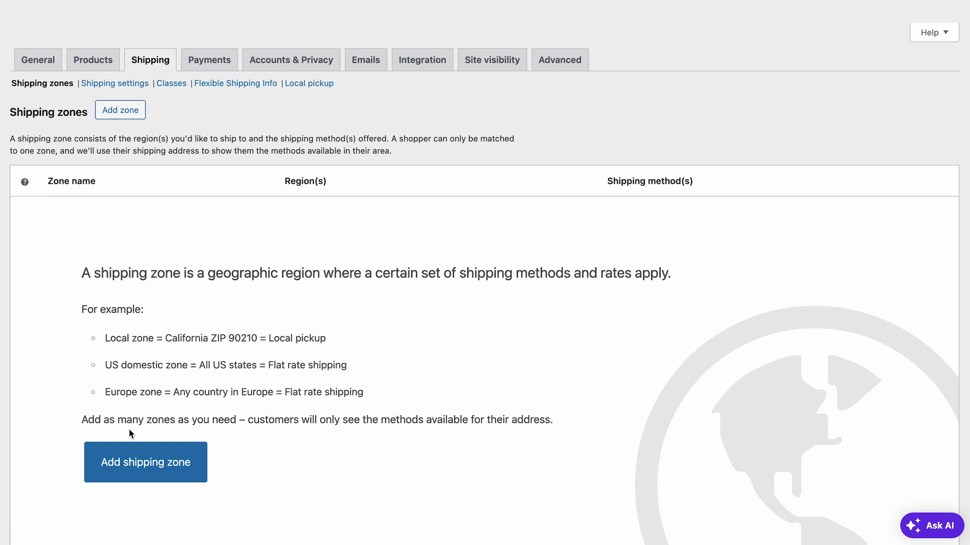
click(125, 464)
click(225, 157)
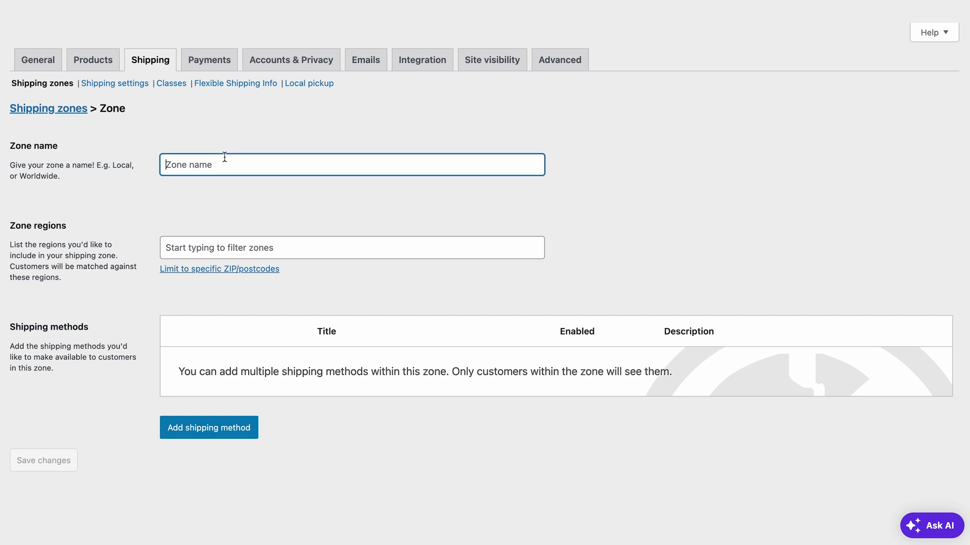
text(Lithuania)
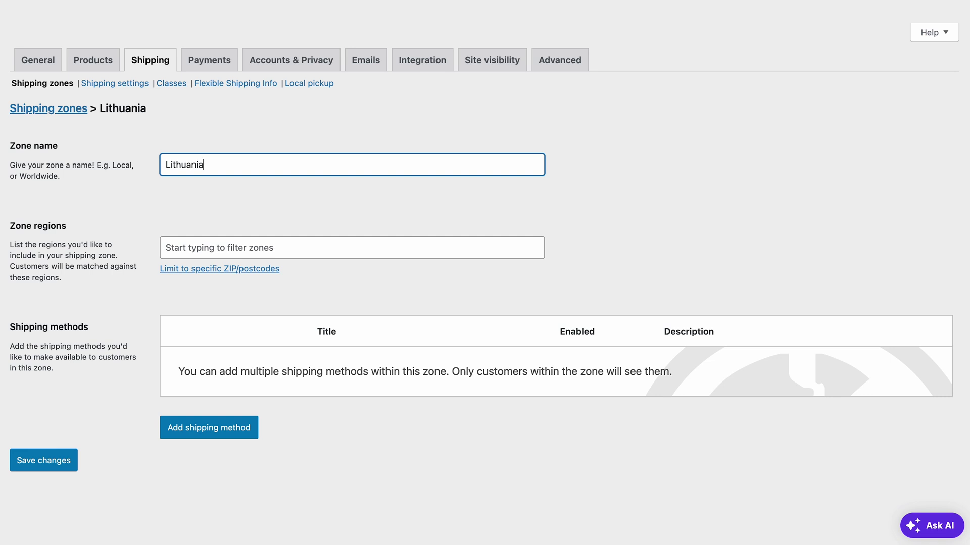
- Set the zone's region to the country Lithuania
click(225, 249)
text(Lit)
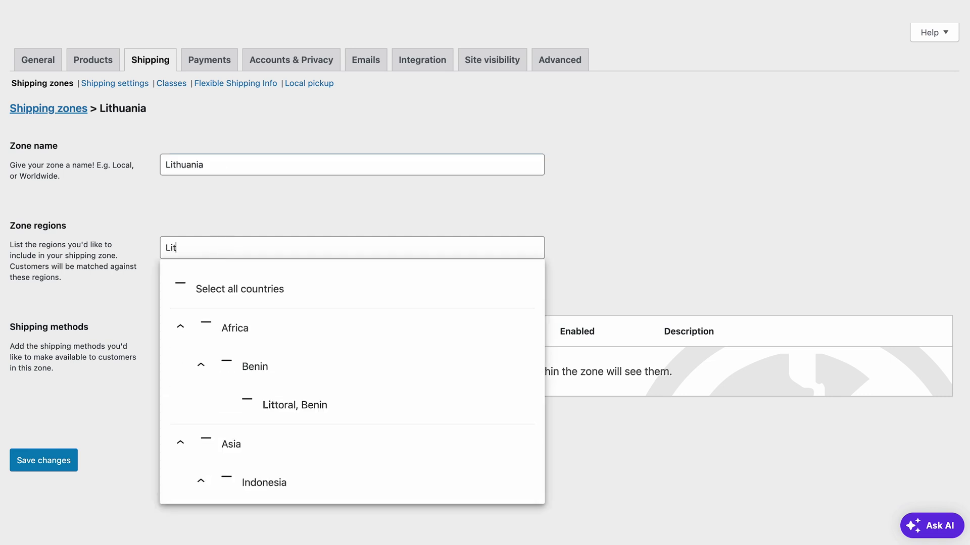
text(huania)
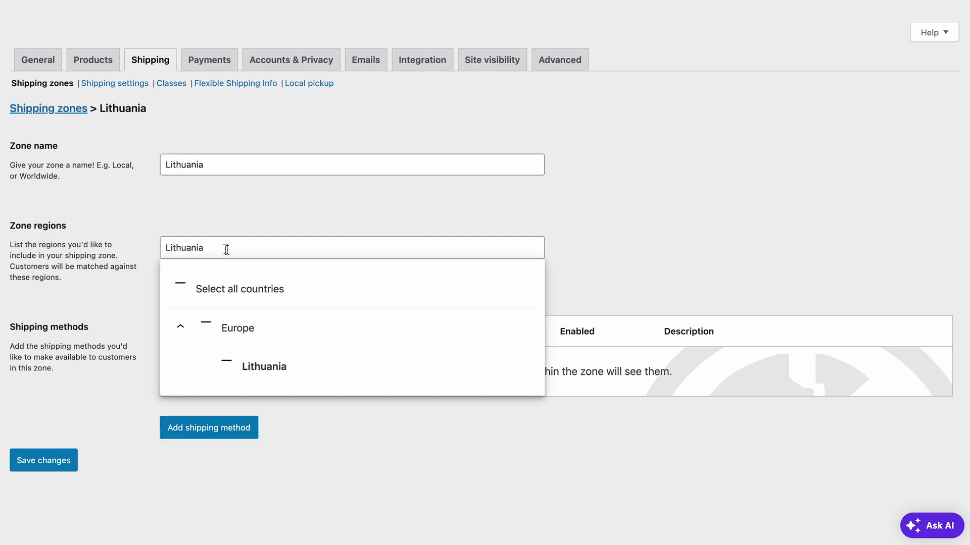
click(343, 365)
click(579, 273)
- Limit the Lithuania zone to the postcodes 06120, 01100 and 97165, and save the zone
click(489, 264)
text(06)
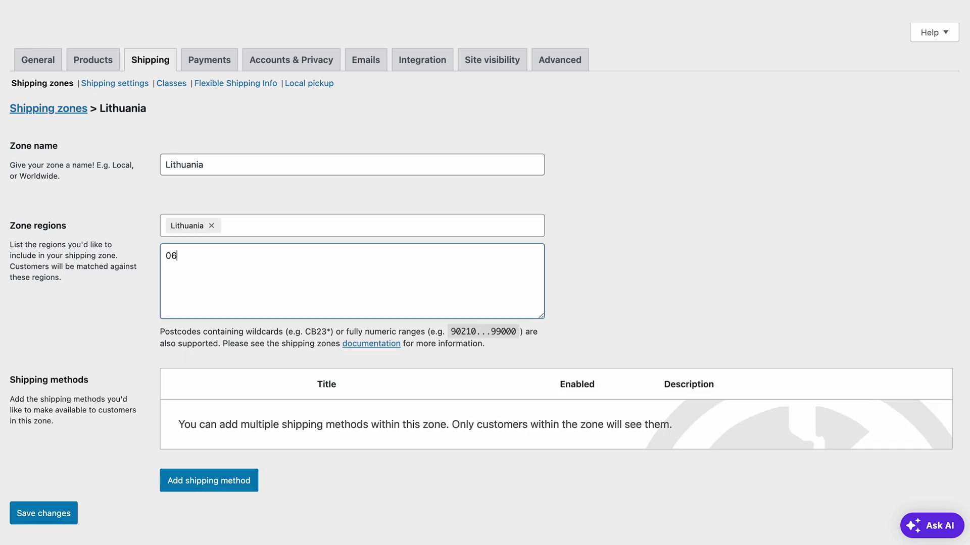
text(120)
key(Return)
text(01100)
key(Return)
text(97165)
click(46, 512)
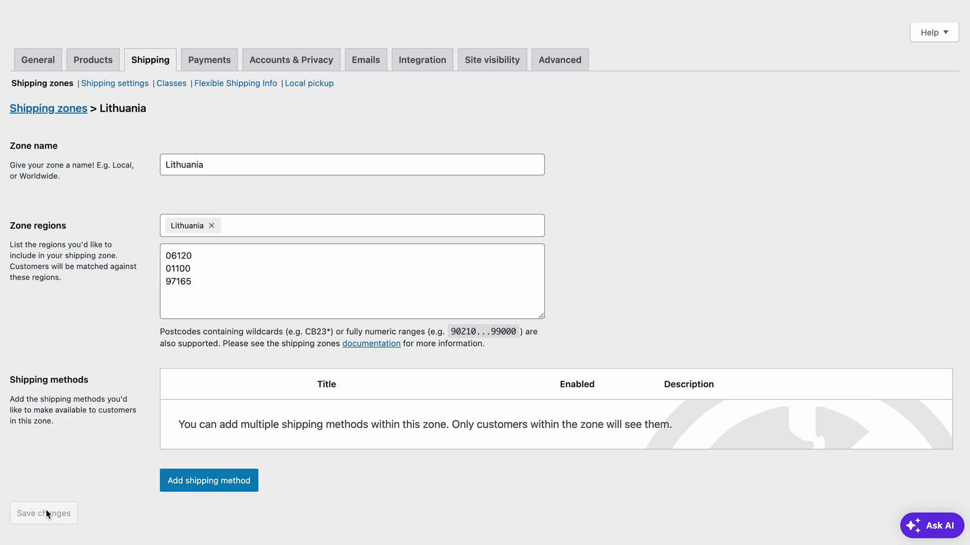
- Add the Flexible Shipping method to the Lithuania zone and open its settings for editing
click(188, 485)
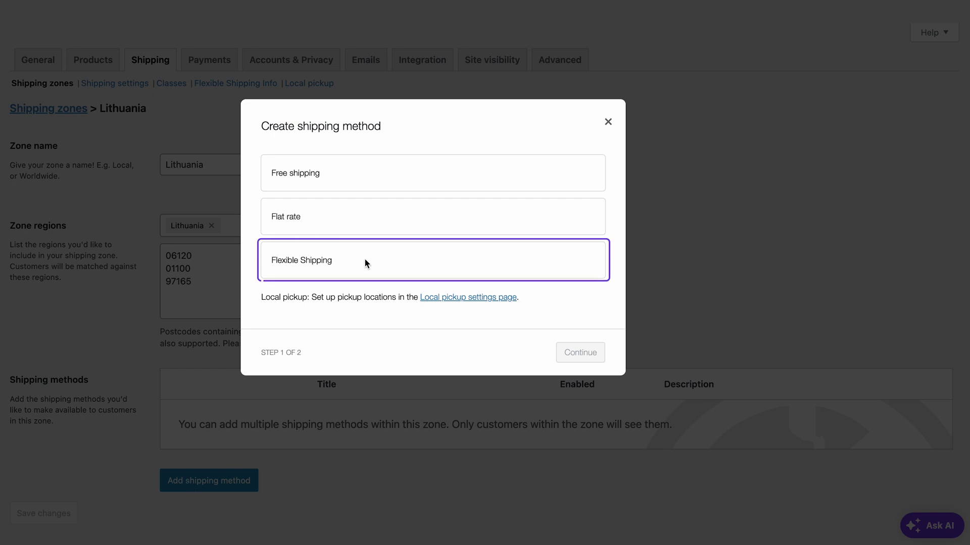
click(305, 260)
click(567, 362)
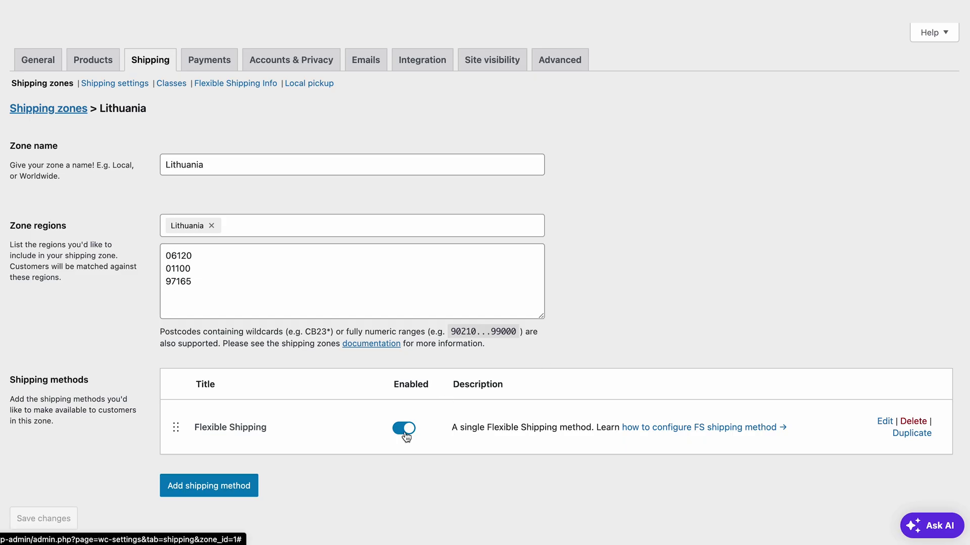
click(884, 425)
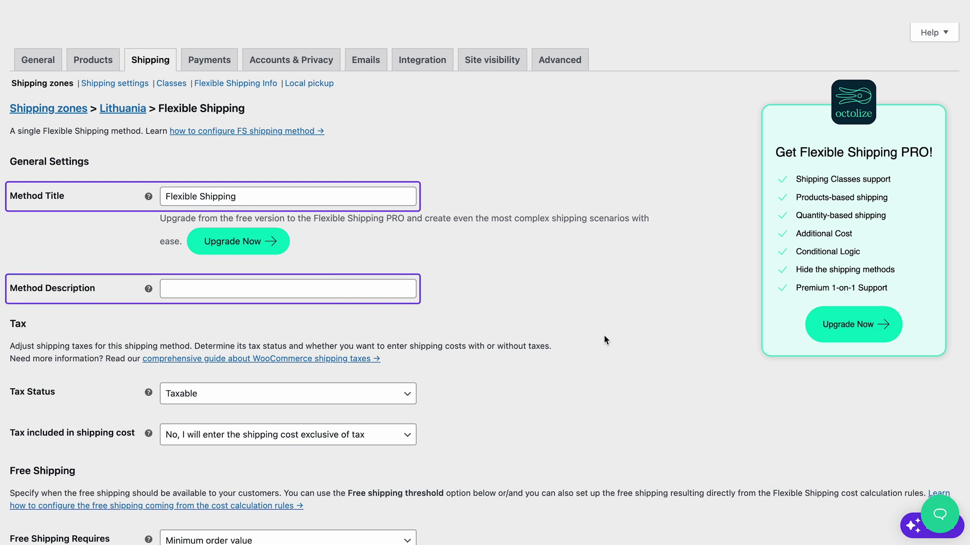
- Review the method's description and tax options, keeping the tax status Taxable and shipping cost exclusive of tax
click(356, 286)
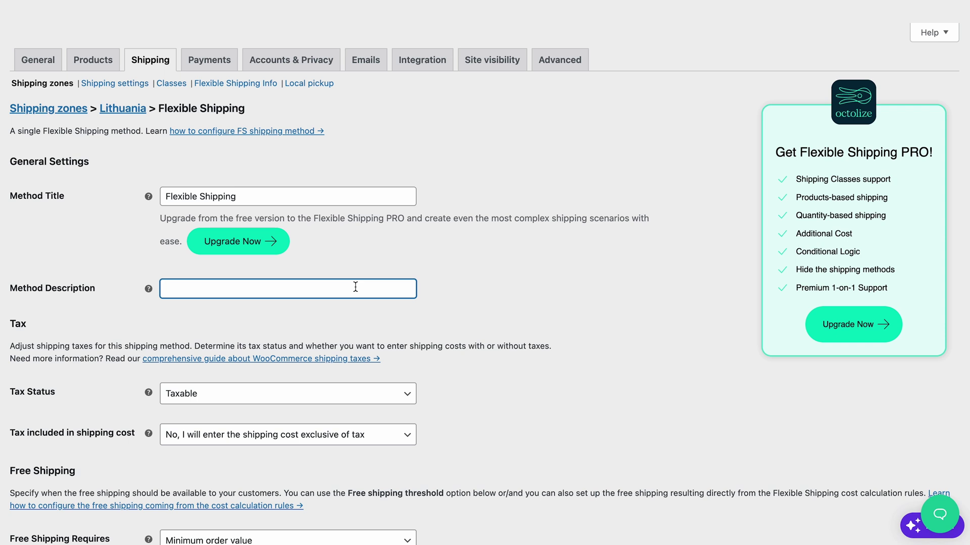
click(381, 436)
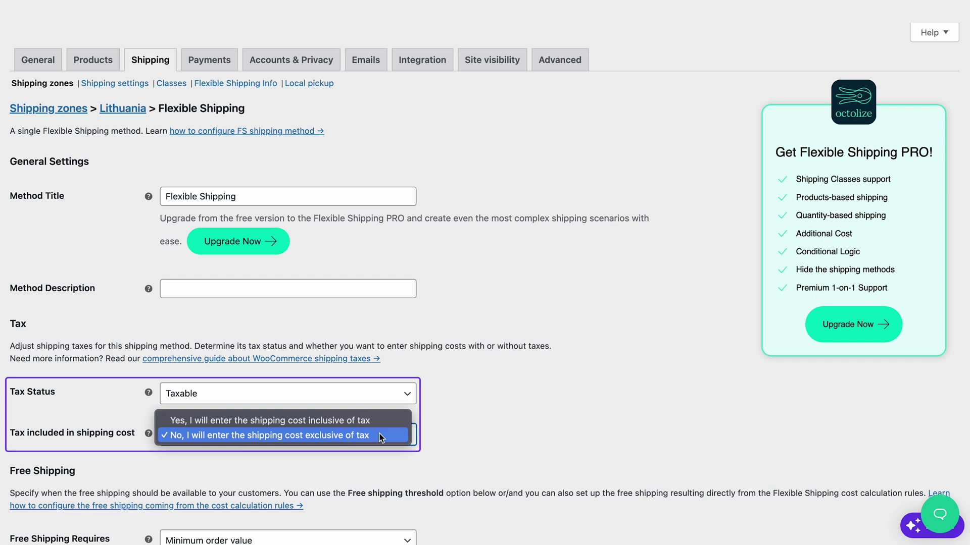
click(403, 393)
click(404, 395)
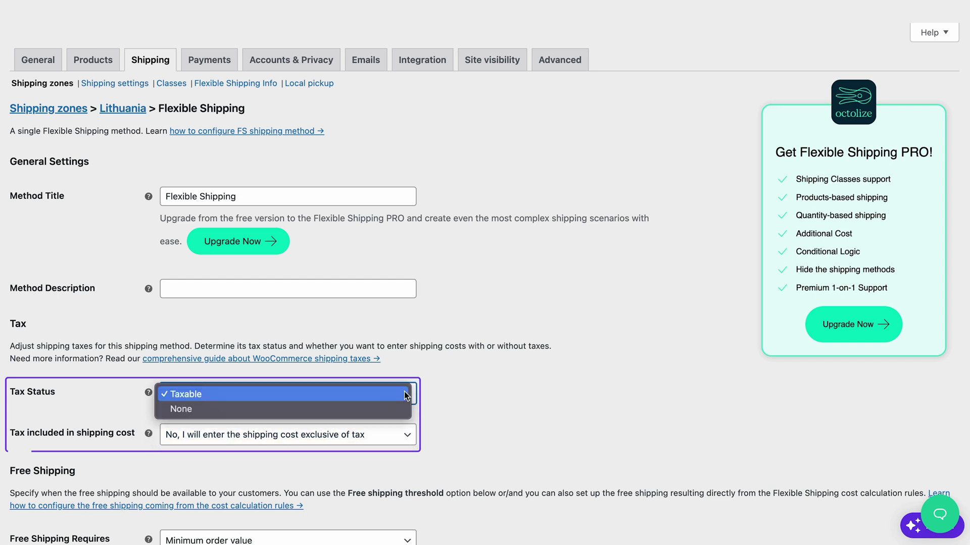
click(513, 400)
- Make free shipping require a minimum order value with a threshold of 100, keeping the label Free
scroll(513, 401, down, 5)
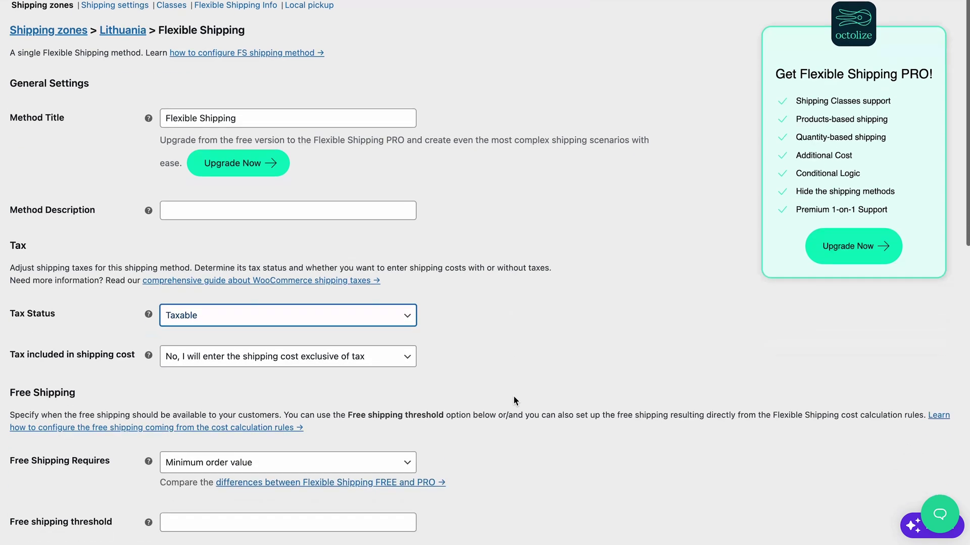
click(395, 299)
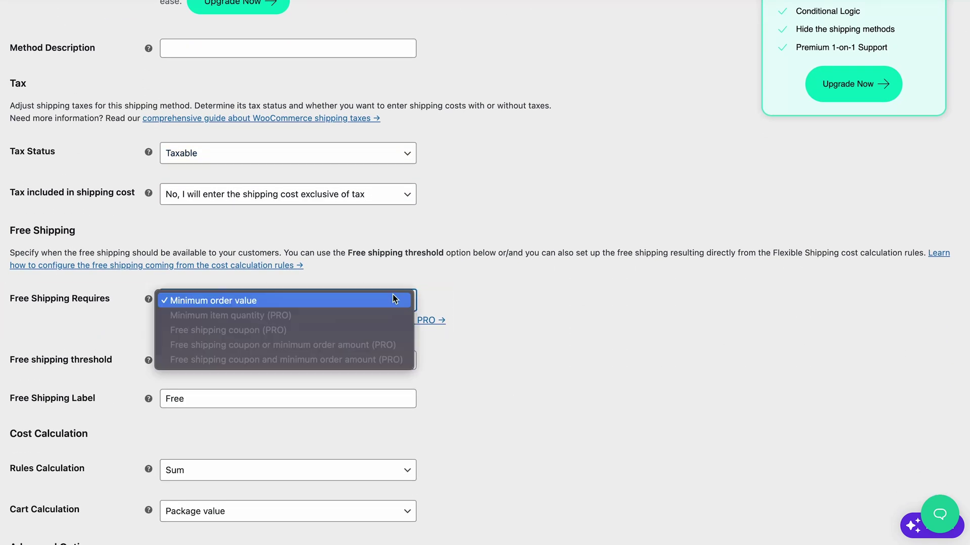
click(343, 302)
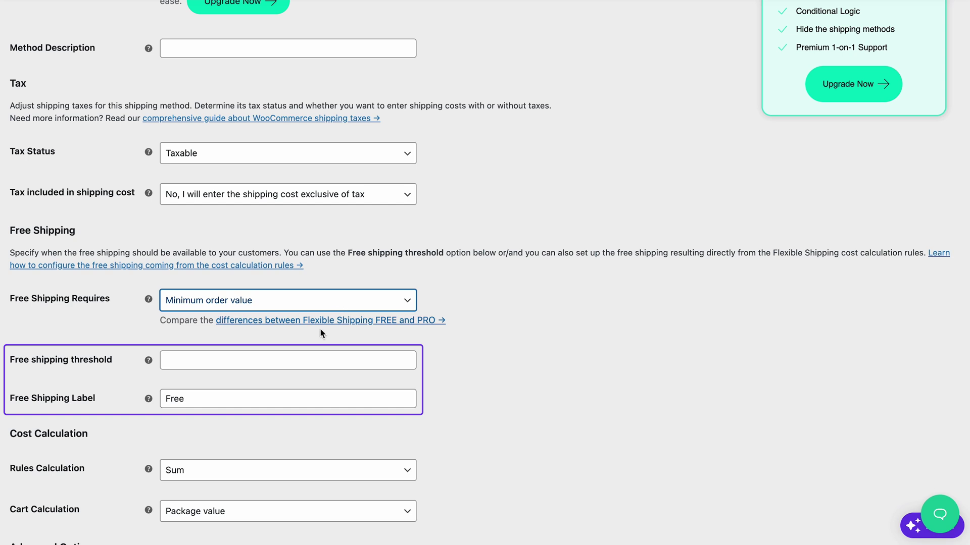
click(278, 361)
text(100)
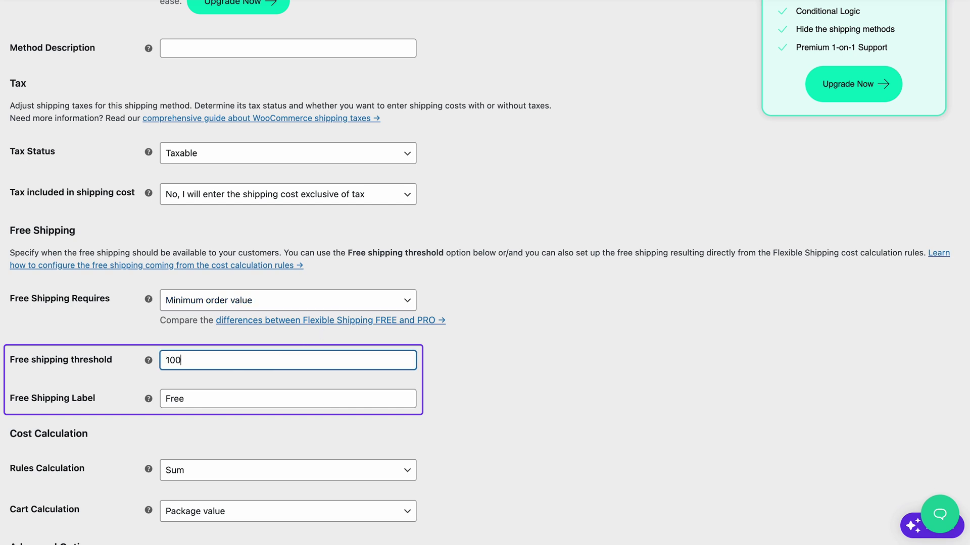
click(274, 399)
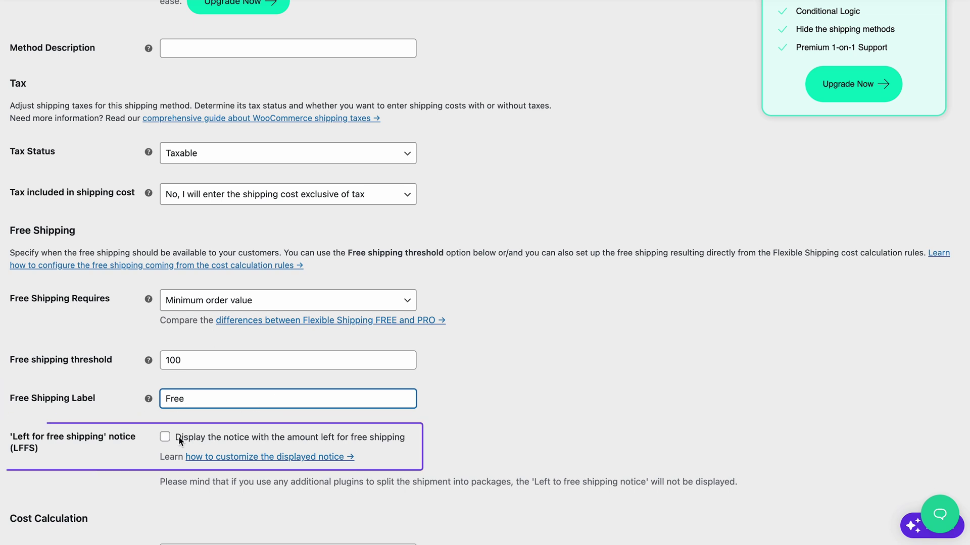
- Enable the 'Left for free shipping' notice showing the remaining amount, keeping its default text
click(165, 438)
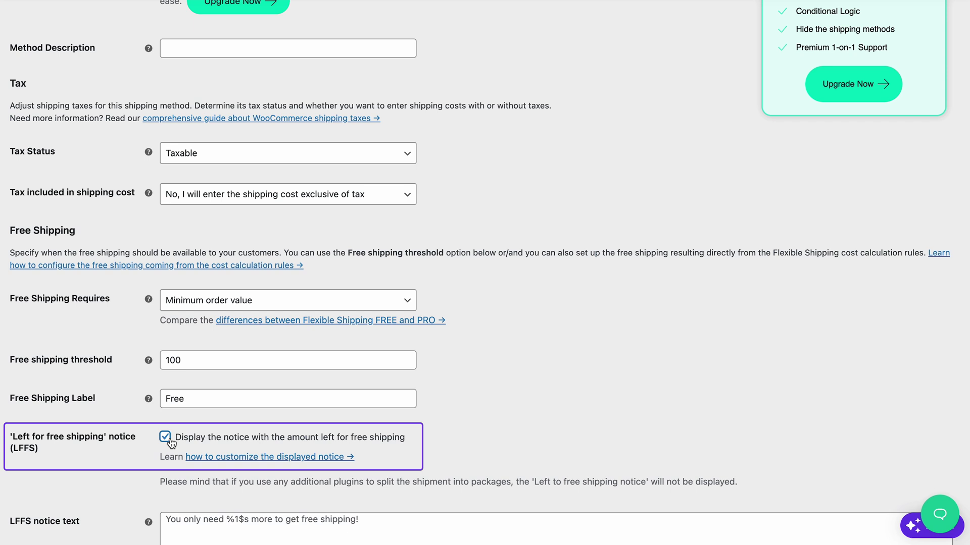
scroll(172, 443, down, 4)
click(171, 443)
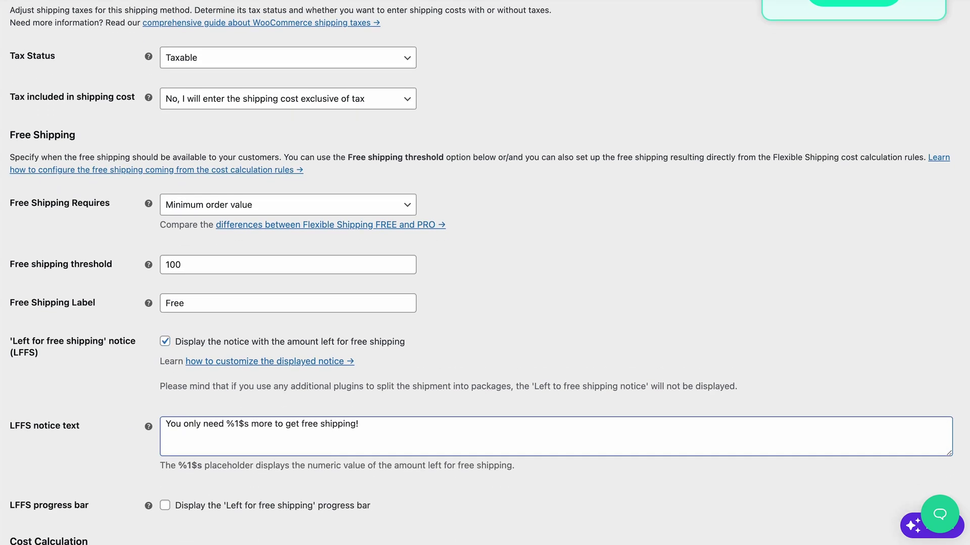
- Keep rules calculation at Sum and cart calculation at Package value, and show the method only for logged in users
scroll(485, 273, down, 10)
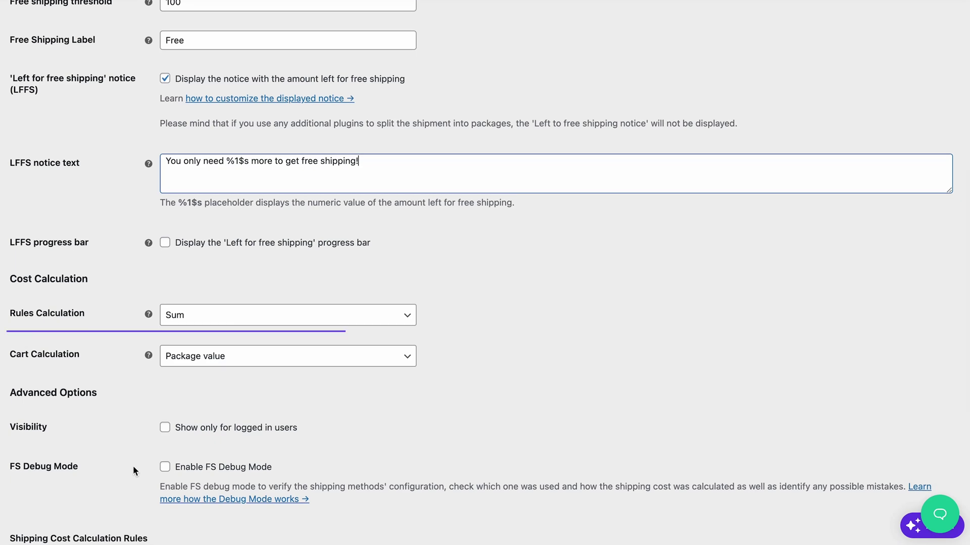
click(258, 314)
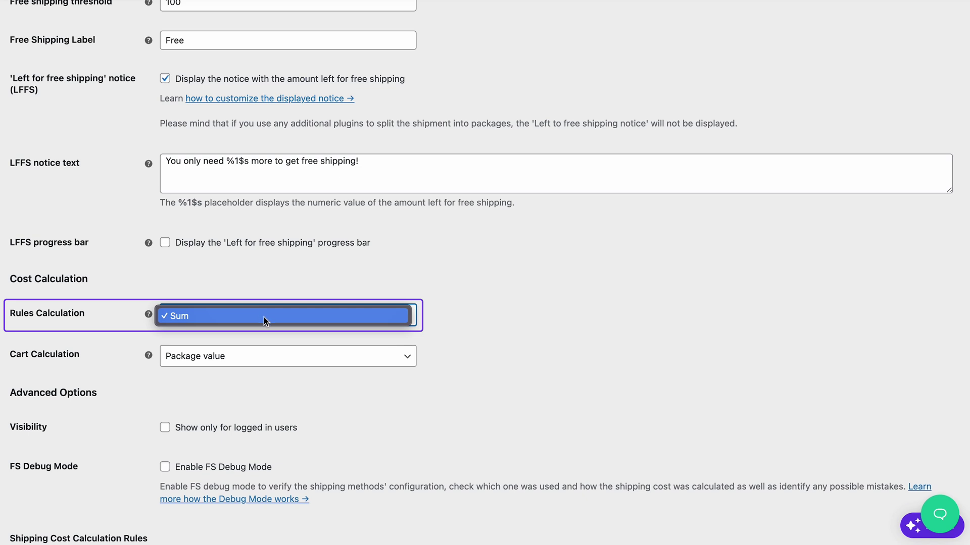
click(264, 318)
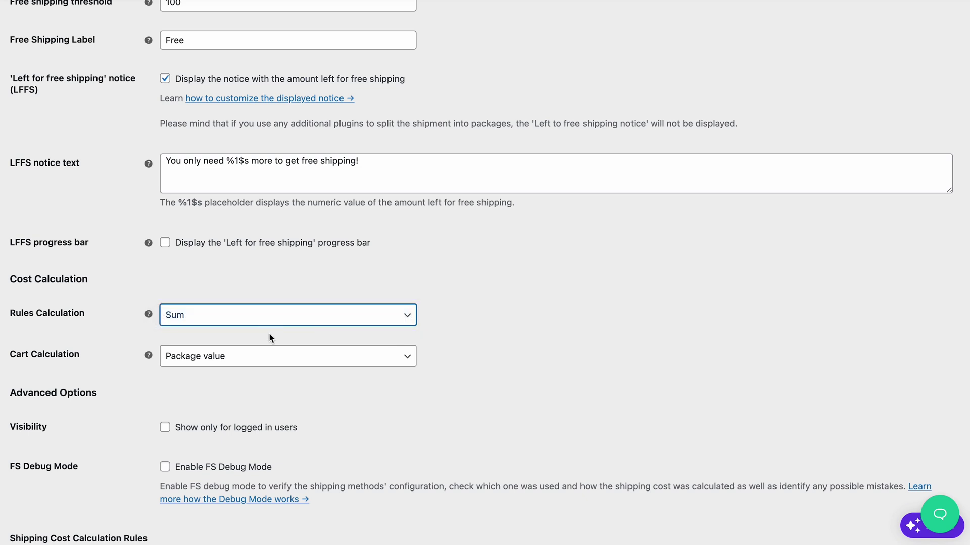
click(270, 358)
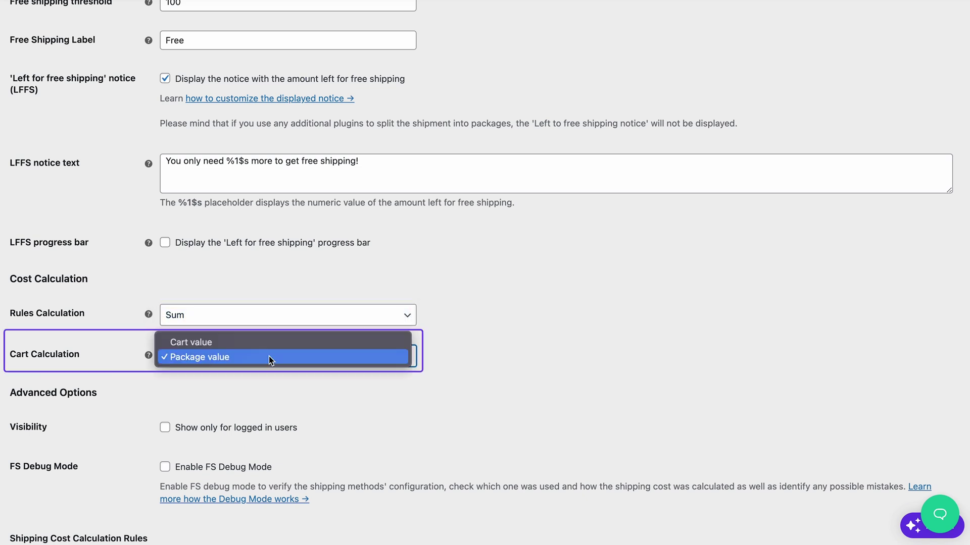
click(268, 357)
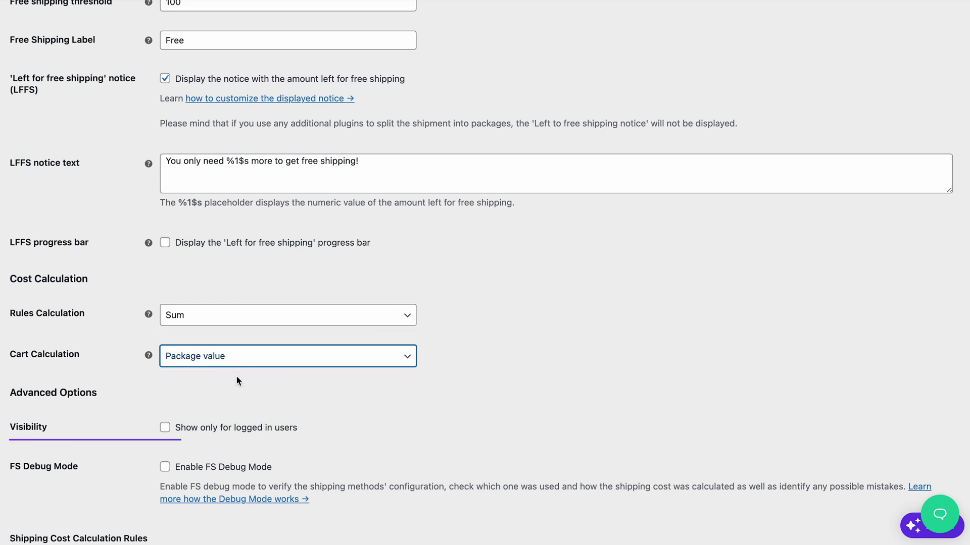
click(164, 428)
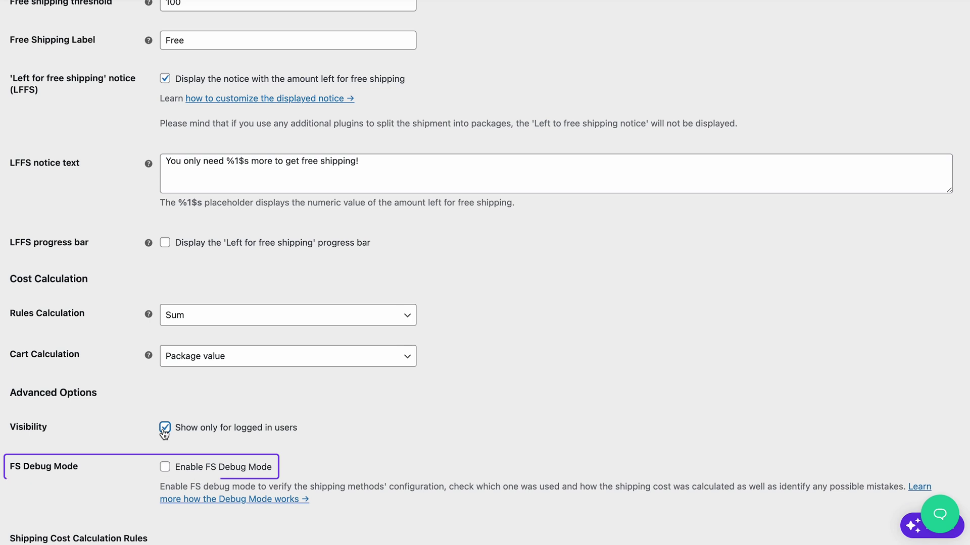
- Fill the shipping cost calculation rules with the ready-made Price-based shipping scenario
scroll(164, 430, down, 6)
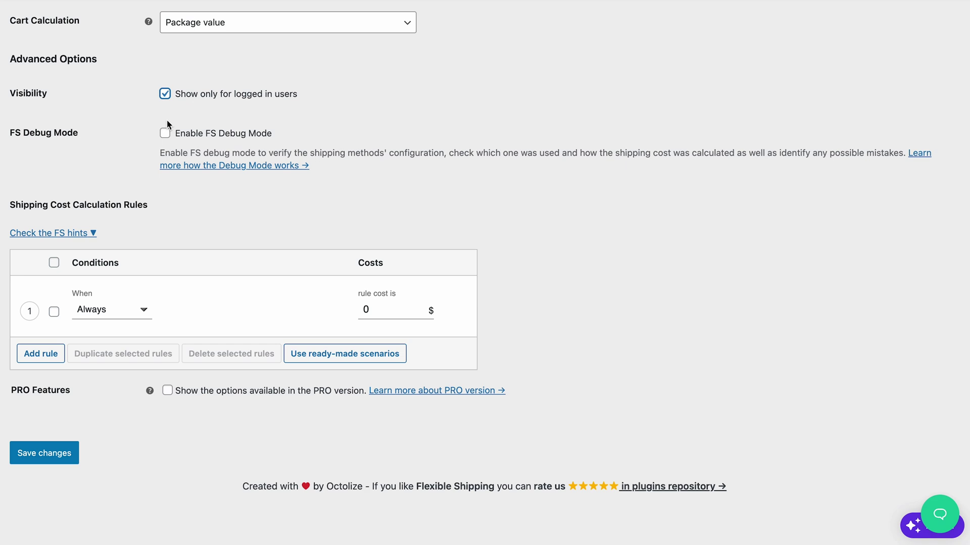
click(129, 311)
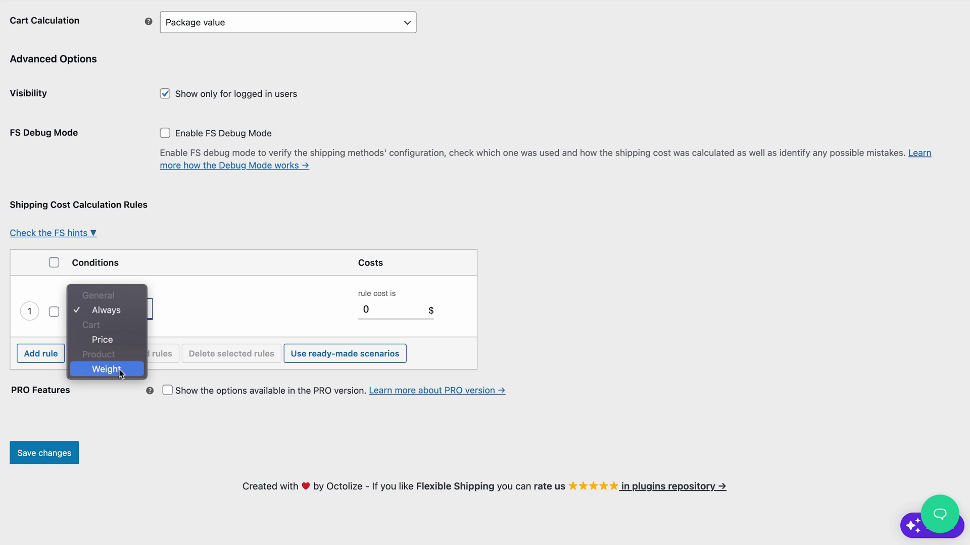
click(339, 351)
click(338, 352)
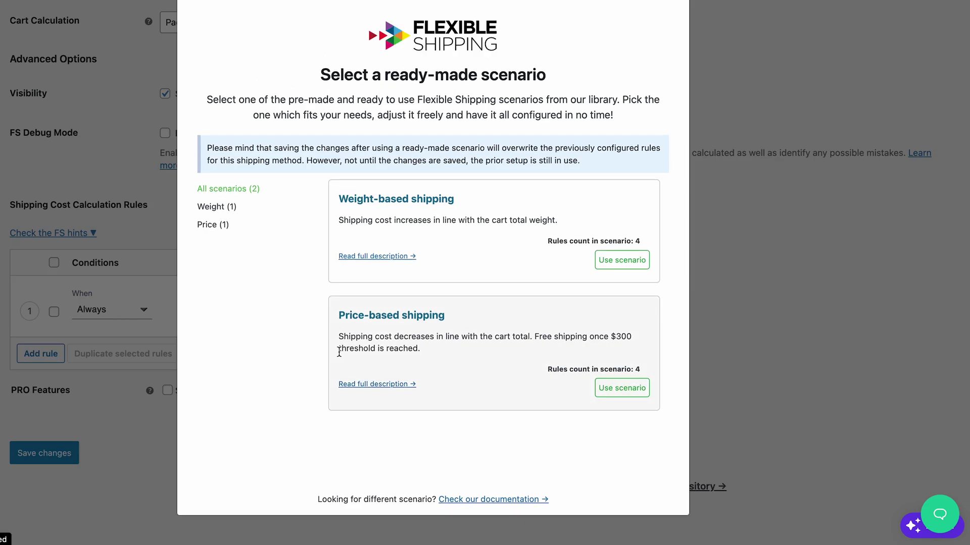
click(617, 389)
- Configure the fifth cost rule to apply when the price is from 100 with no maximum, at a cost of 0
click(129, 438)
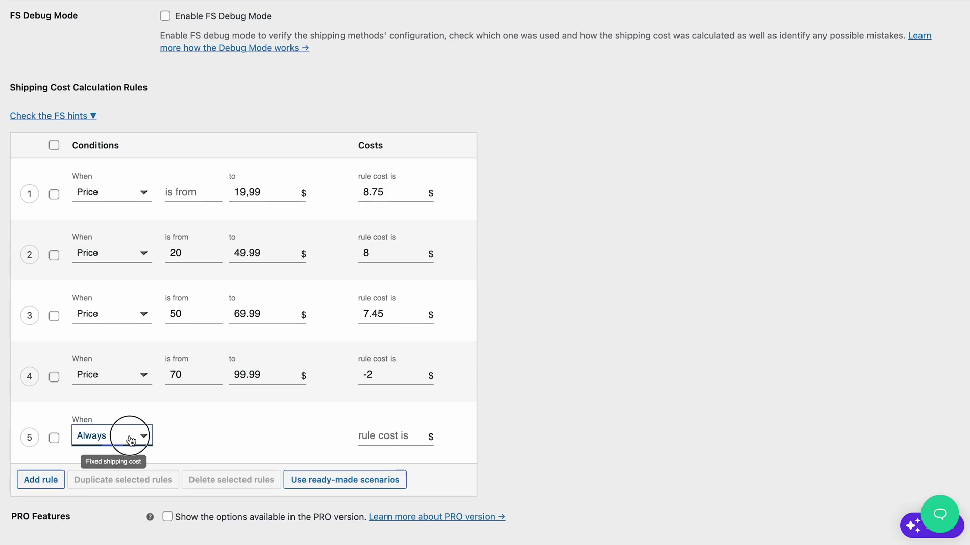
click(119, 468)
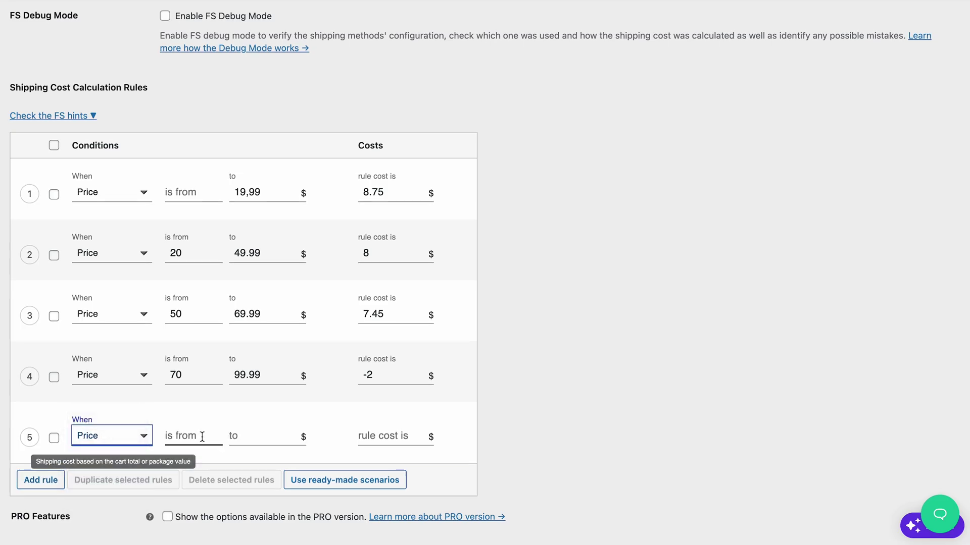
click(202, 436)
text(100)
key(Tab)
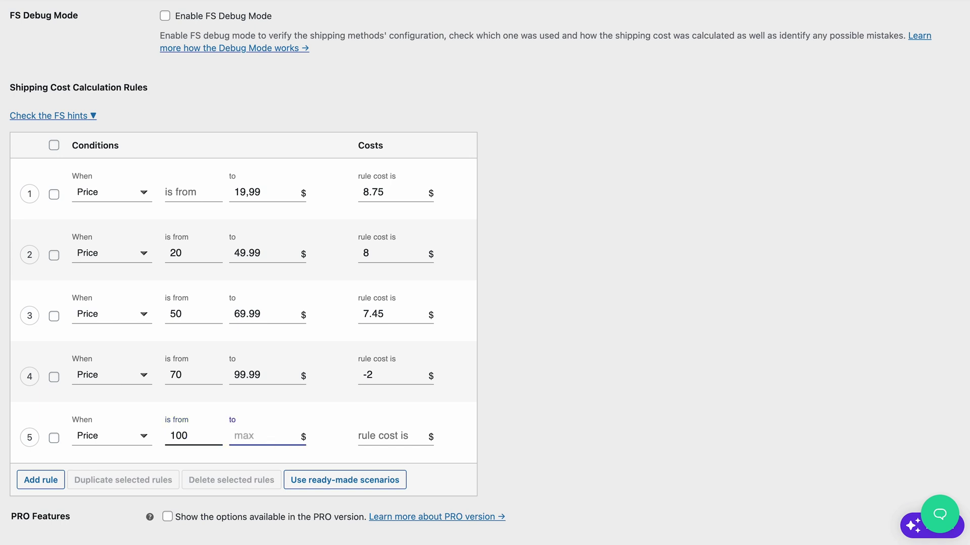
key(Tab)
text(0)
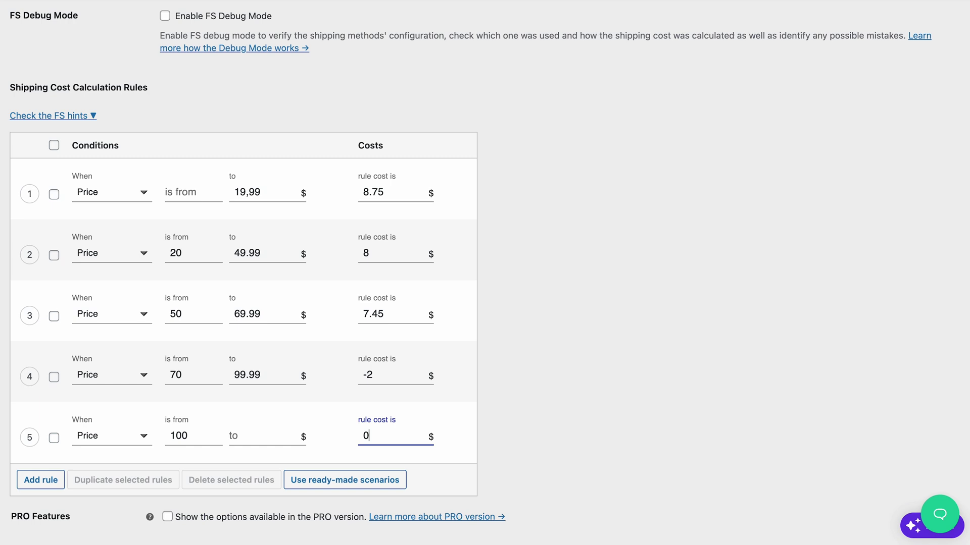
click(521, 444)
- Save the changes to the Flexible Shipping method
scroll(521, 444, down, 3)
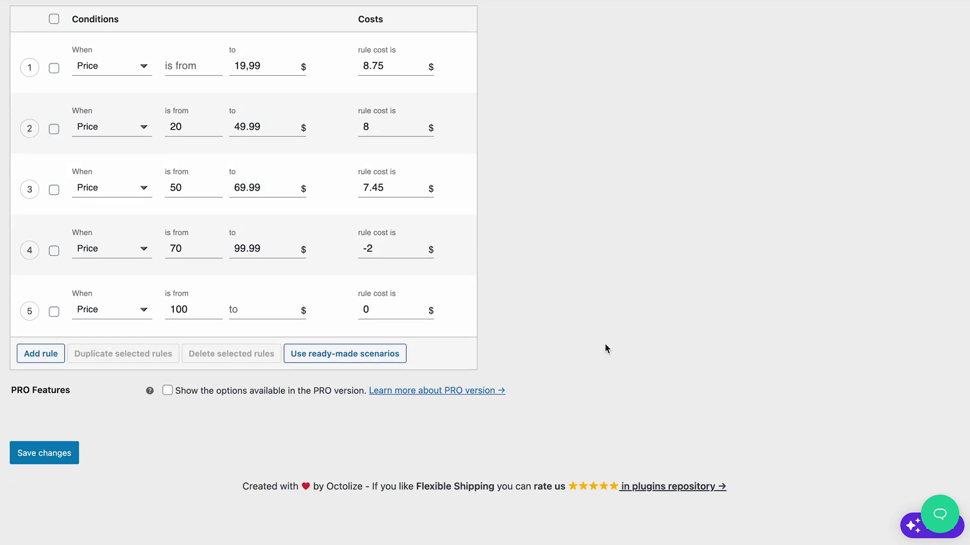
click(52, 358)
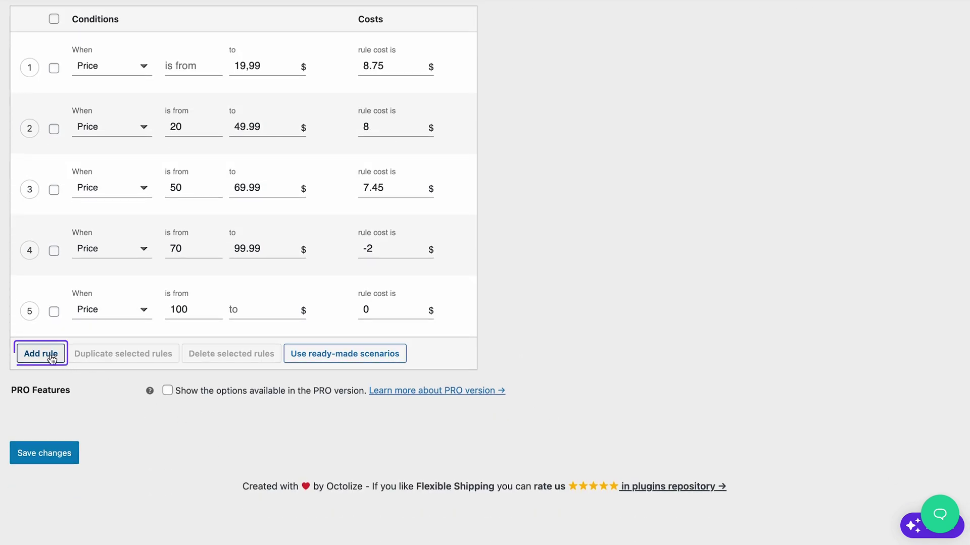
click(42, 454)
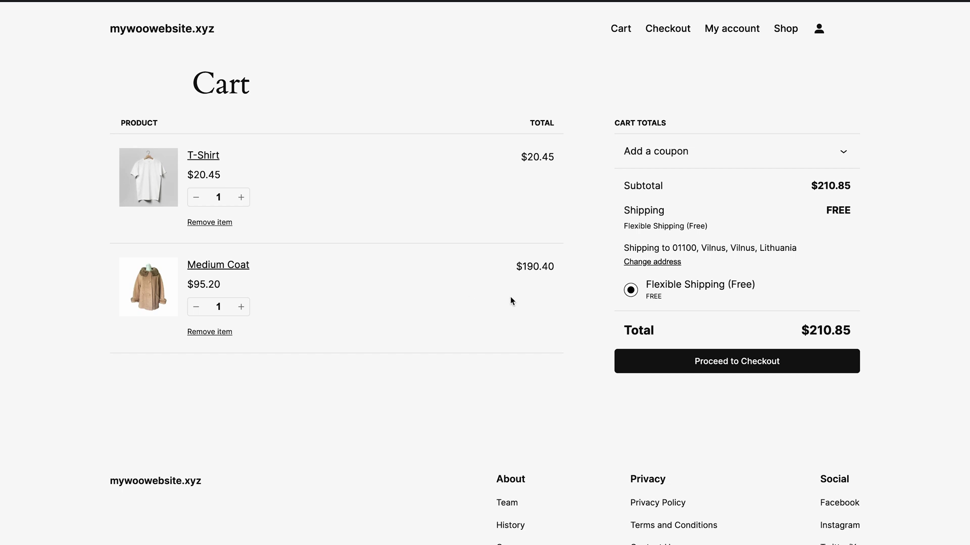
click(509, 312)
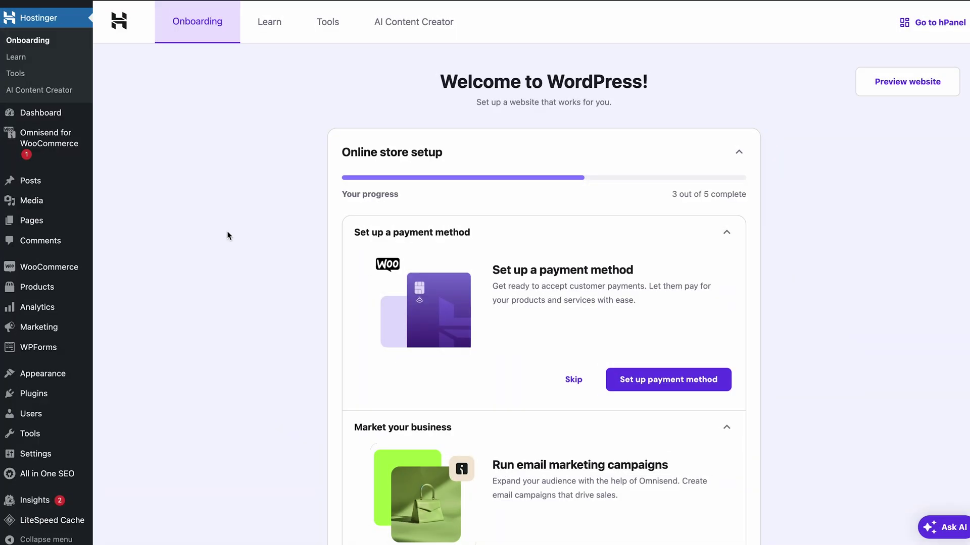
- Add a shipping zone named United States (US) covering the United States (US) region in the WooCommerce shipping settings
mouse_move(75, 273)
click(118, 335)
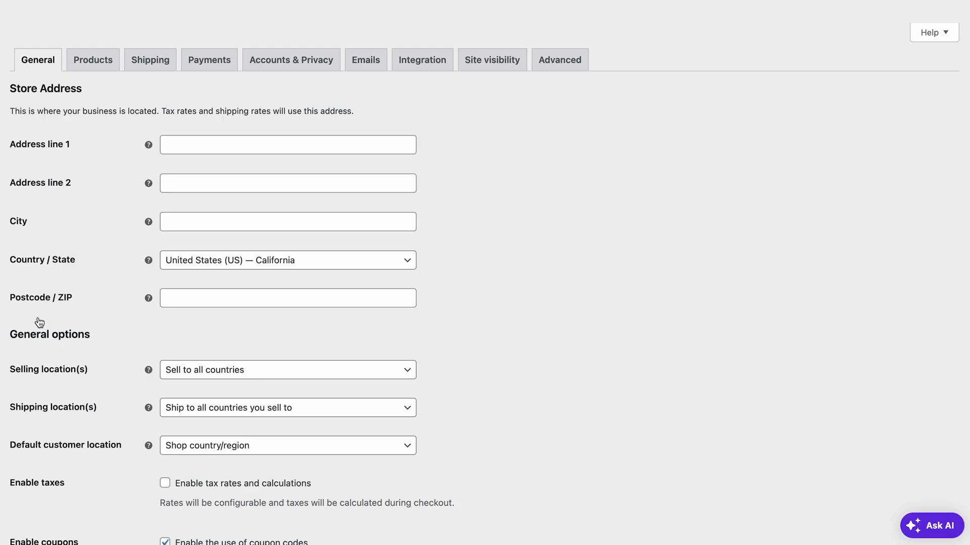
click(151, 64)
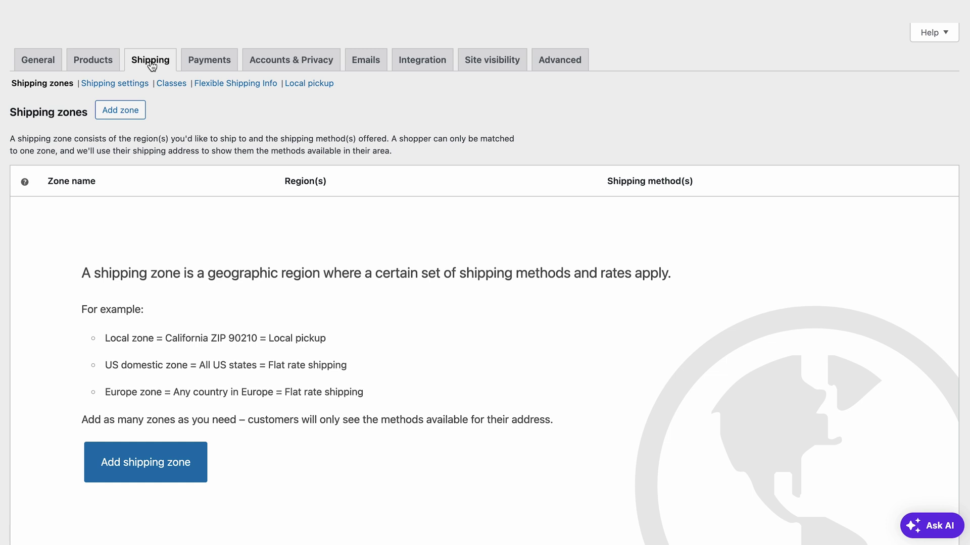
click(151, 478)
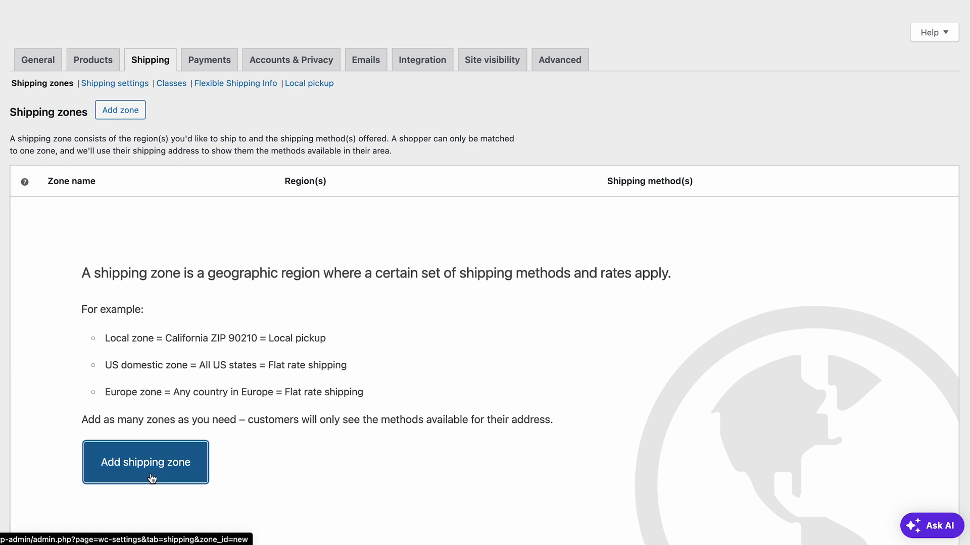
- Create a Flat rate shipping method for the United States (US) zone with Taxable tax status and a cost of 9.25
click(243, 428)
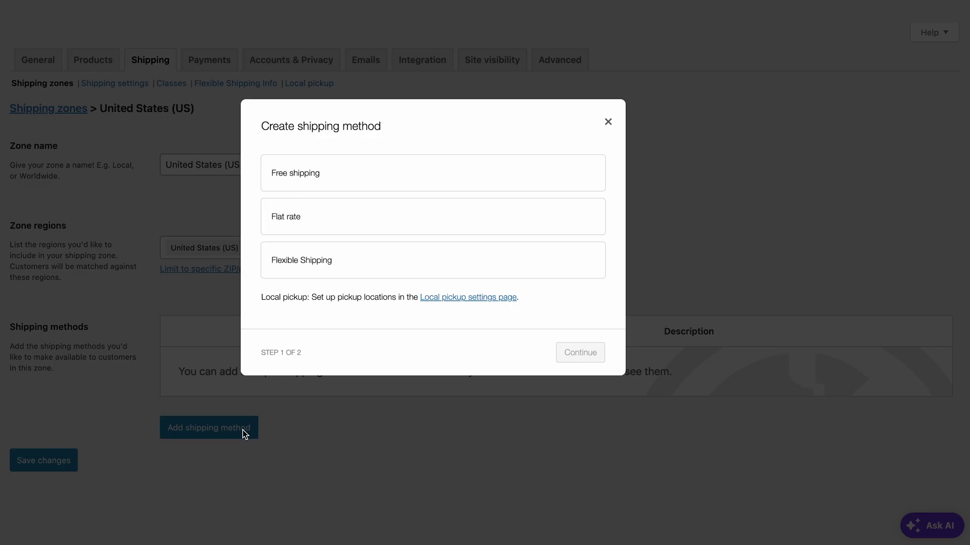
click(294, 219)
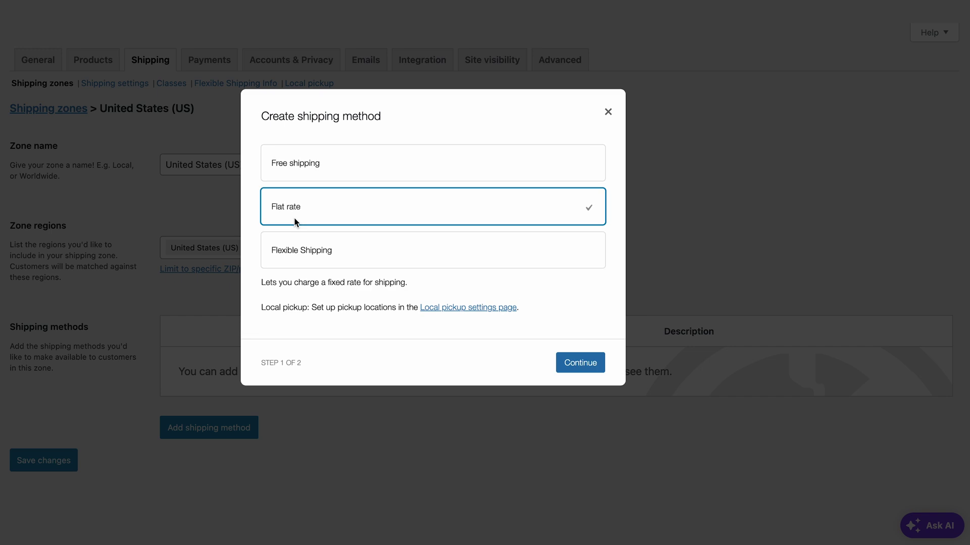
click(567, 362)
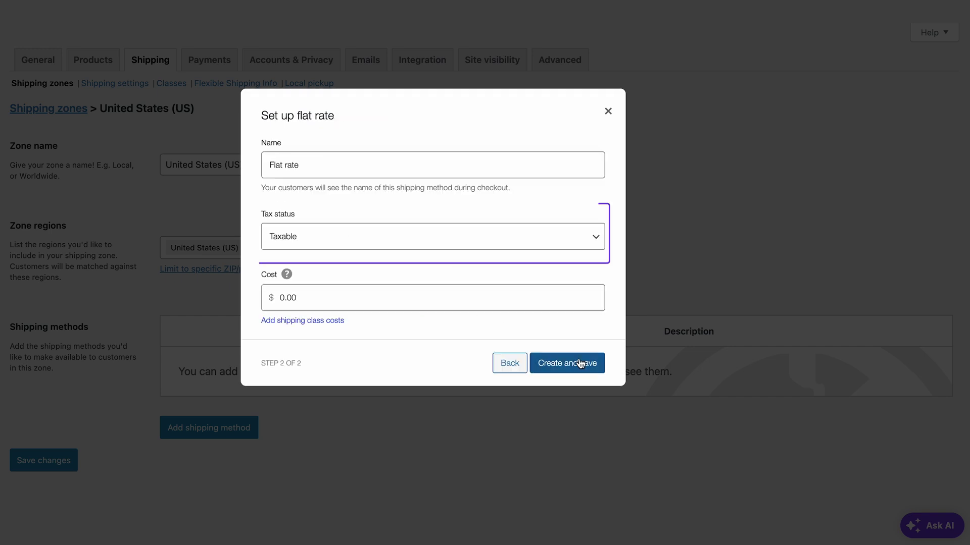
click(591, 238)
click(572, 237)
click(494, 300)
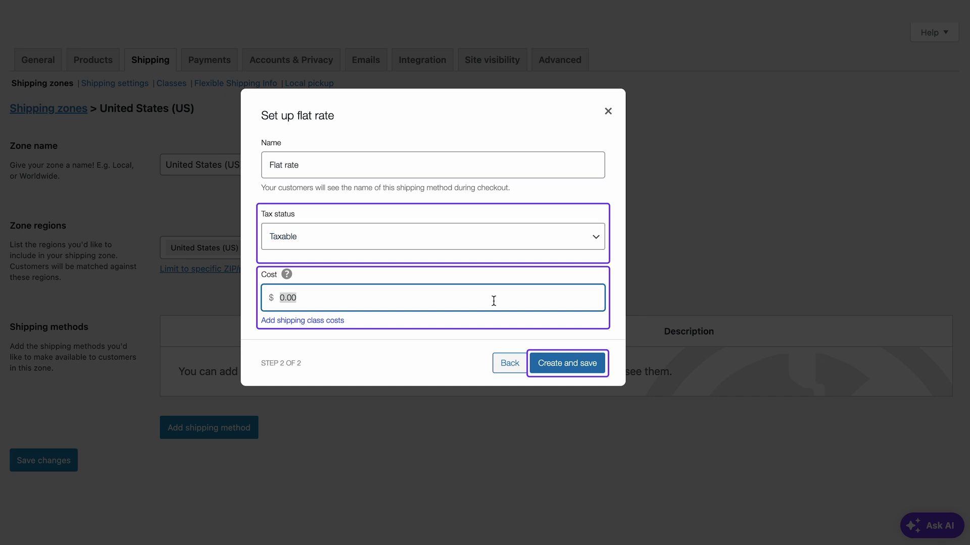
text(9.25)
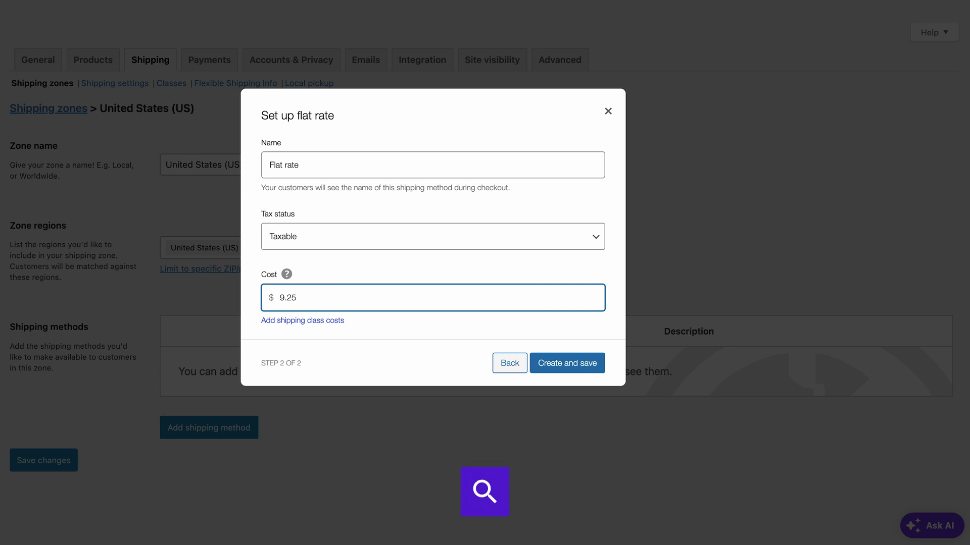
click(587, 364)
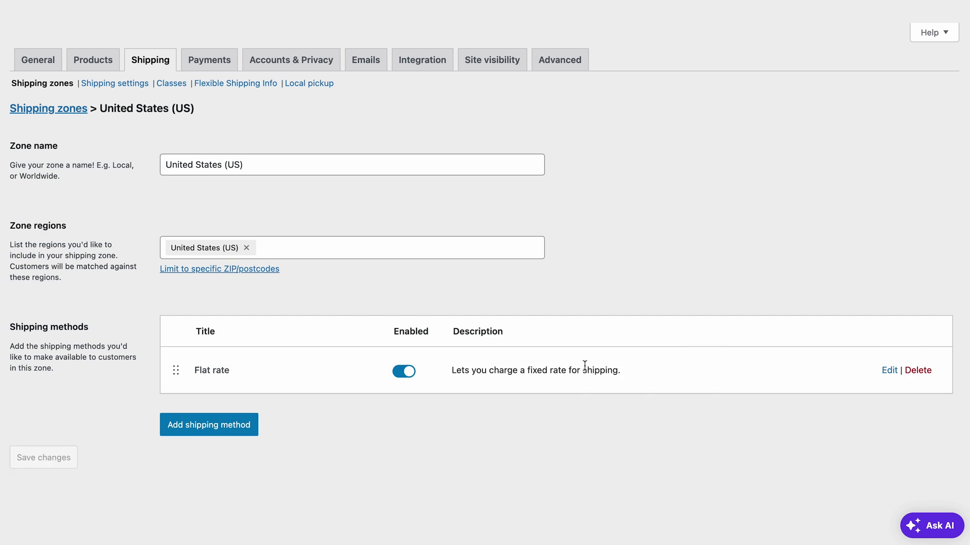
- Create a shipping class named Heavy with the description "For heavy items more than 2kgs"
click(173, 84)
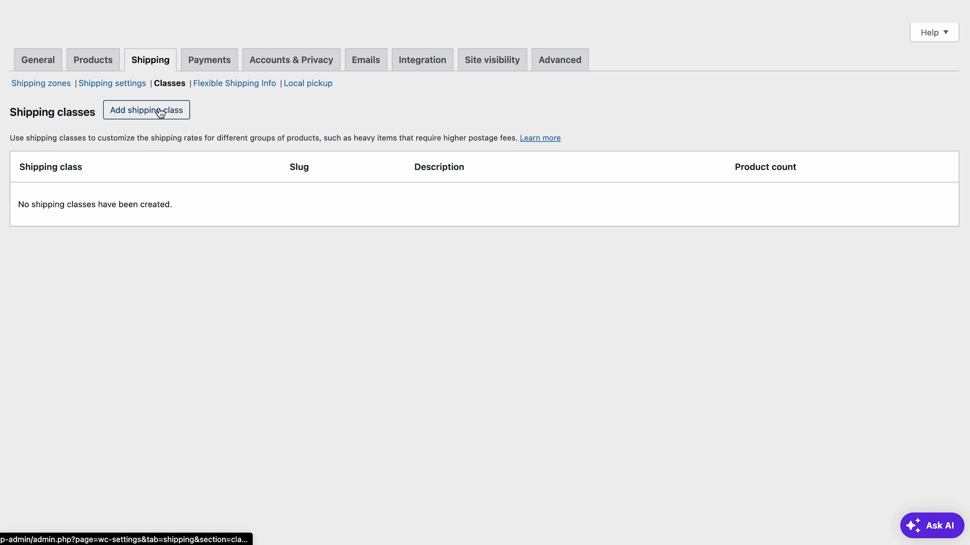
click(158, 110)
click(312, 163)
text(Heavy)
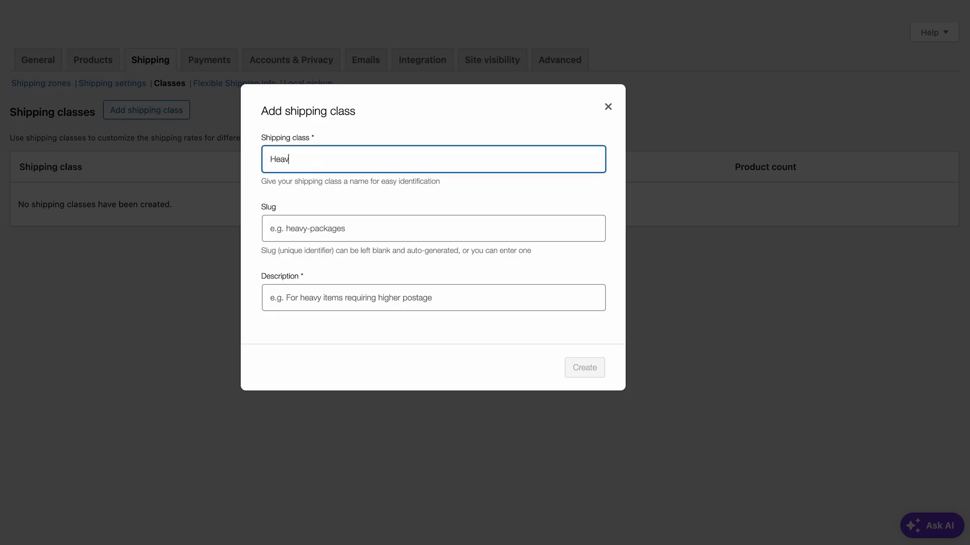
key(Tab)
key(Tab)
text(For heavy items more than 2kgs)
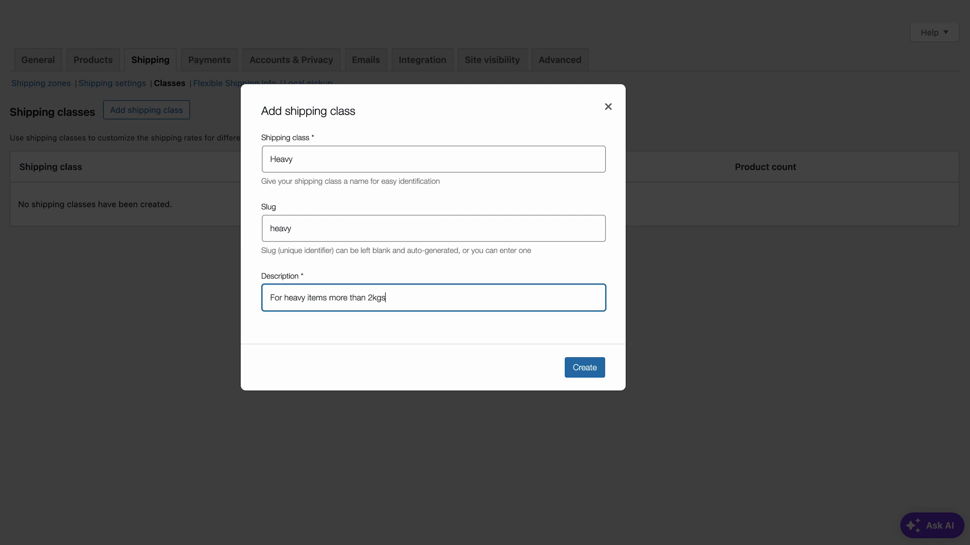
click(573, 364)
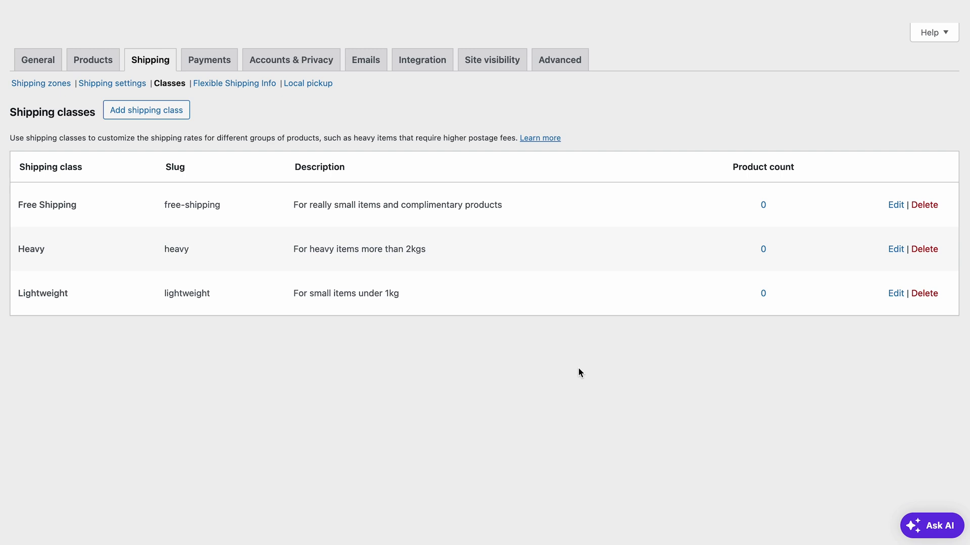
- Assign the Lightweight shipping class to the T-Shirt product and update the product
mouse_move(55, 347)
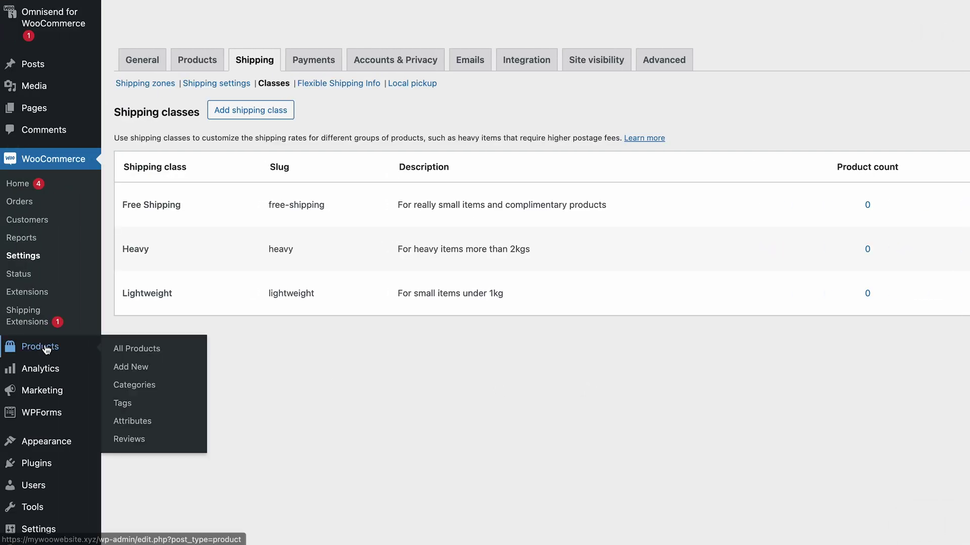
click(130, 349)
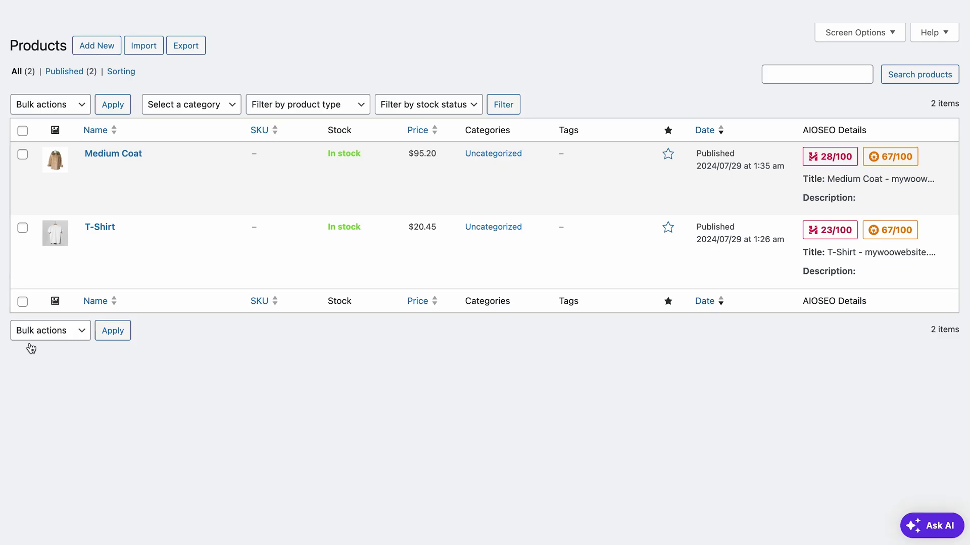
click(120, 243)
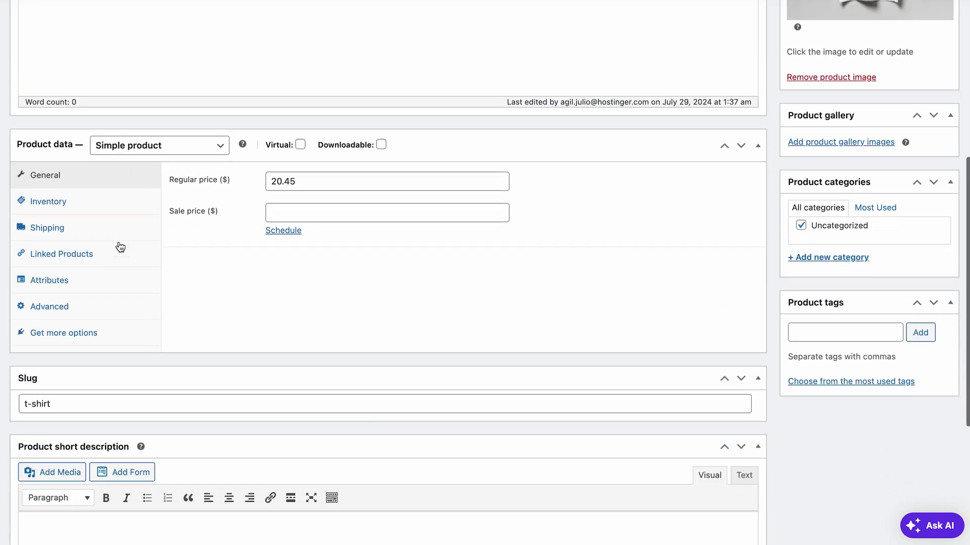
scroll(119, 247, down, 2)
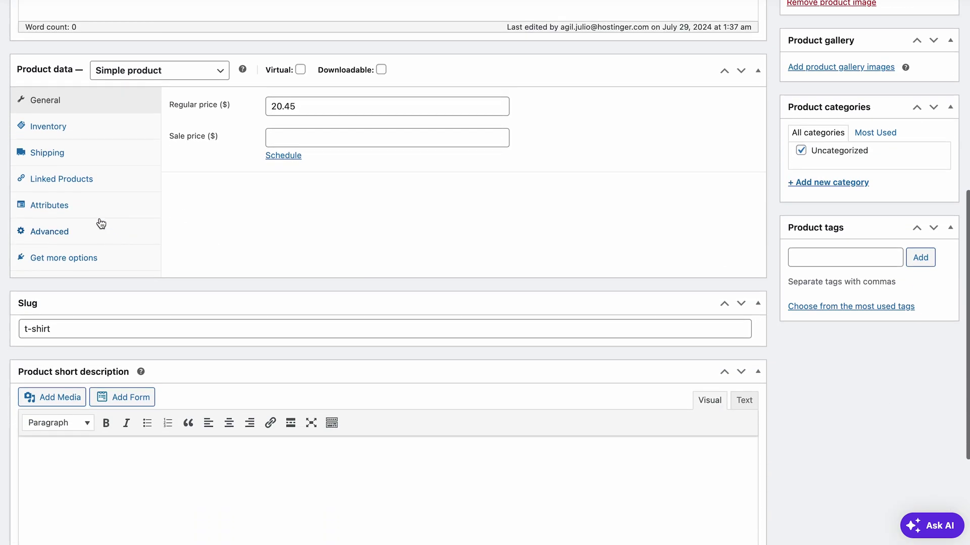
click(68, 162)
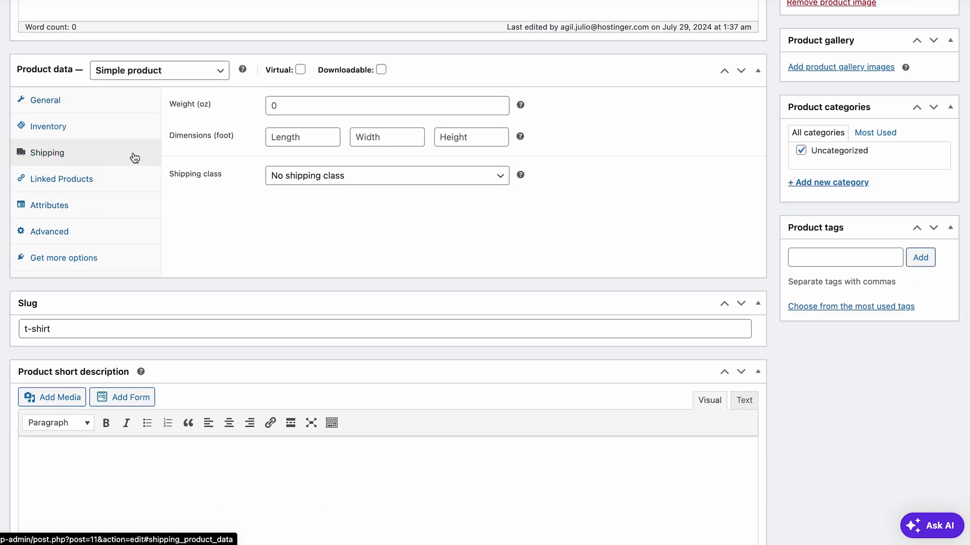
click(329, 182)
click(368, 220)
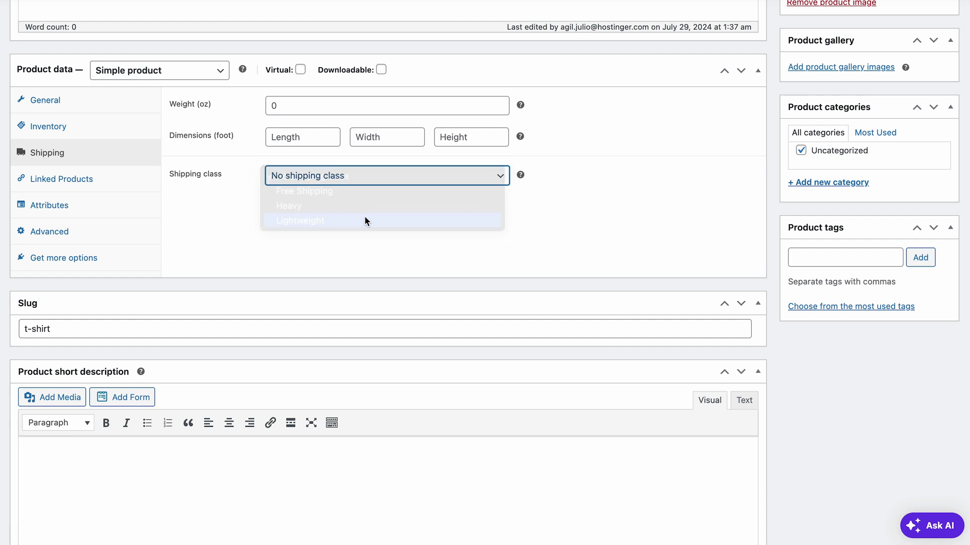
scroll(364, 217, up, 5)
scroll(364, 216, up, 6)
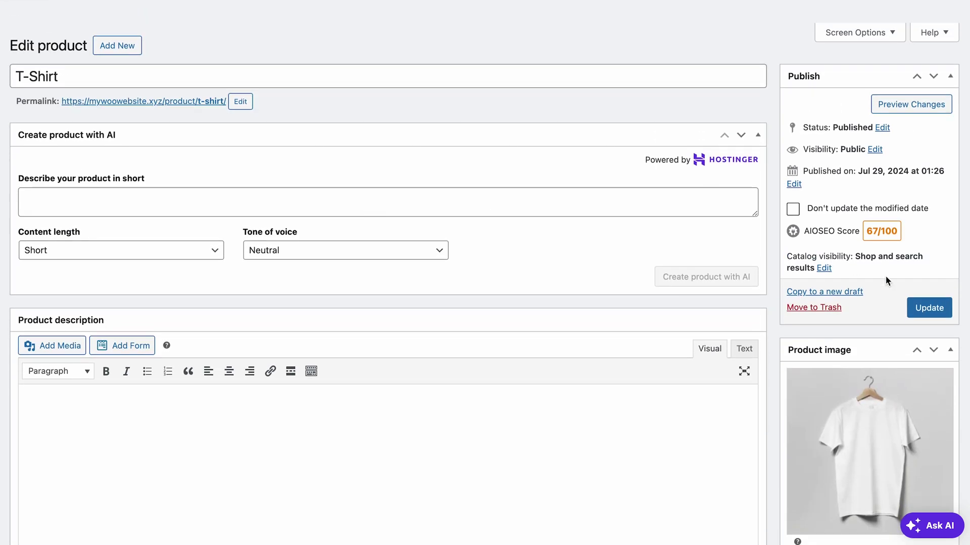
click(930, 308)
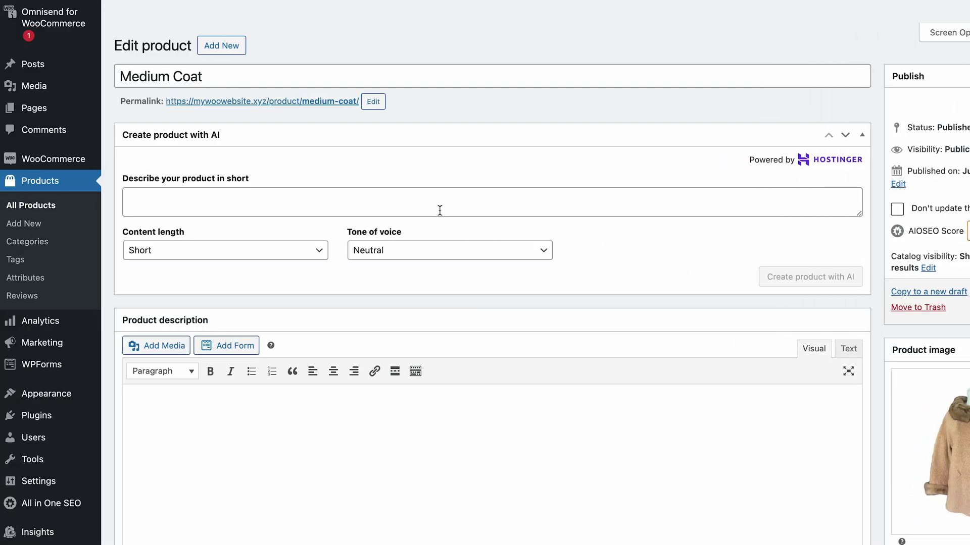
- Set the US zone's flat rate class costs: Free Shipping 0, Heavy 12.25 + ( 1 * [qty] ), Lightweight 9.25 + ( 1 * [qty] )
mouse_move(33, 166)
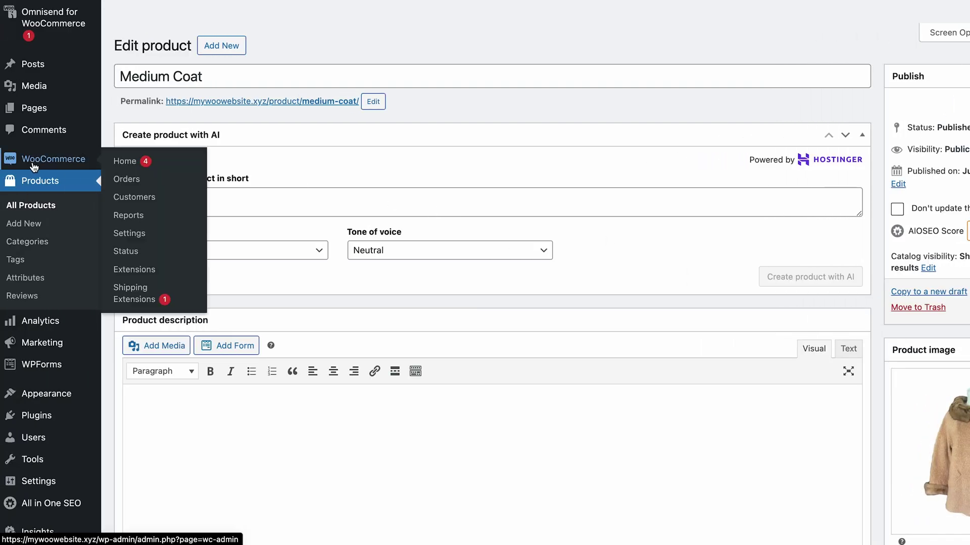
click(143, 233)
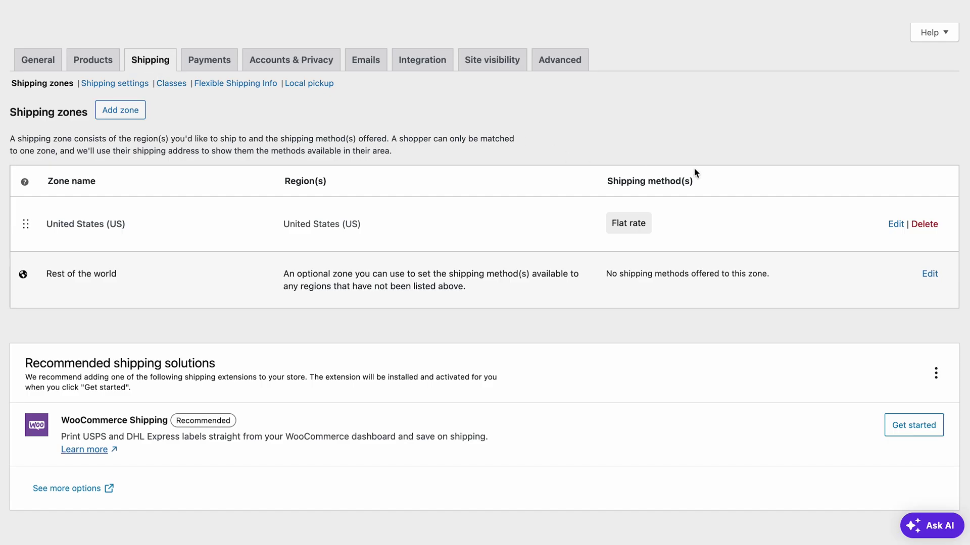
click(895, 225)
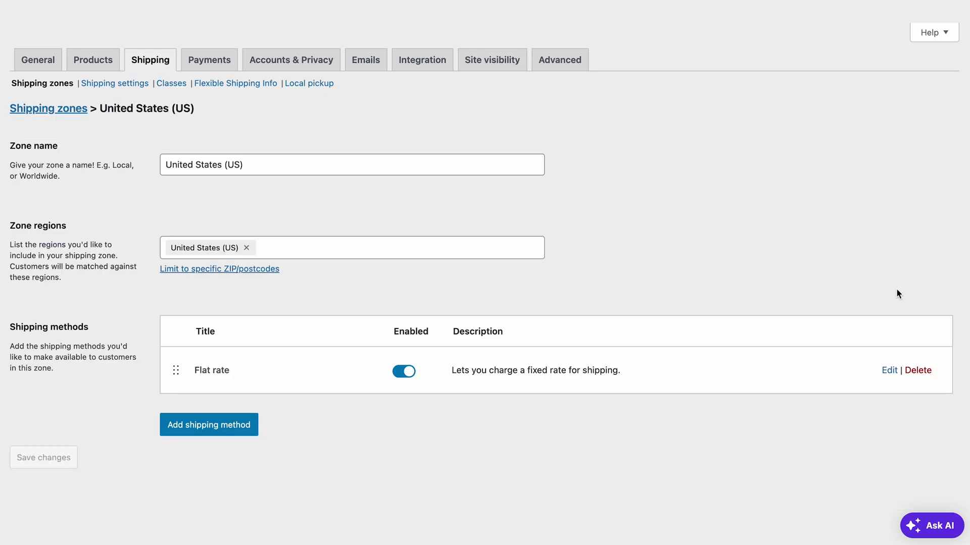
click(889, 371)
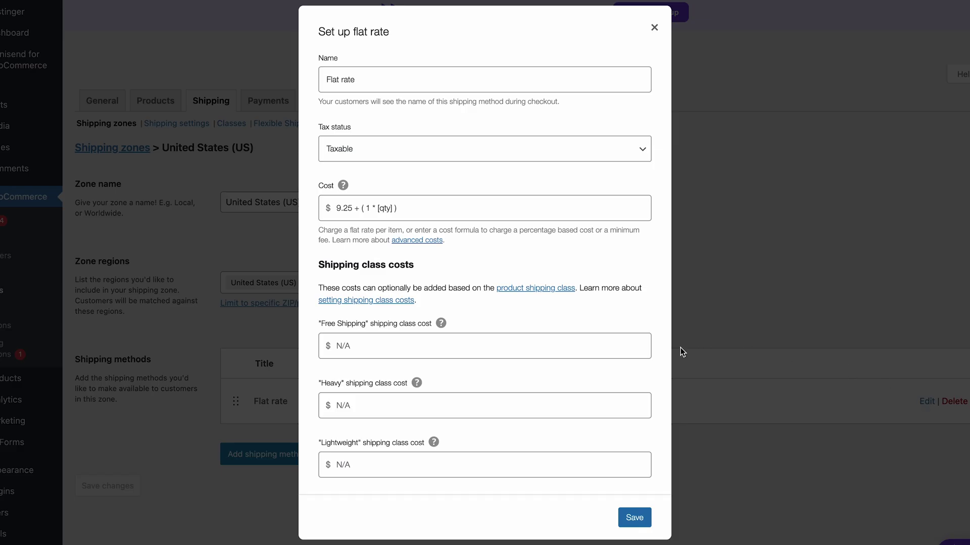
scroll(658, 360, down, 3)
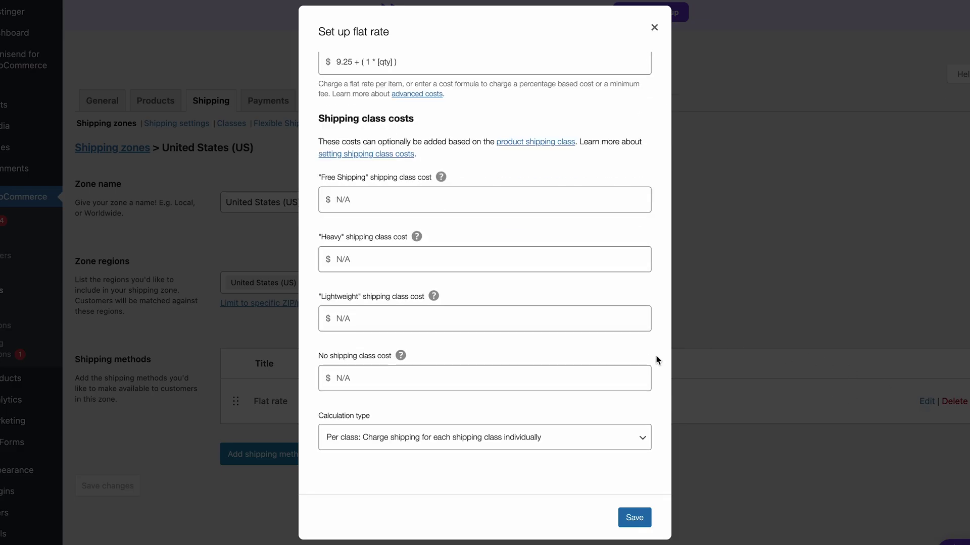
click(525, 193)
text(0)
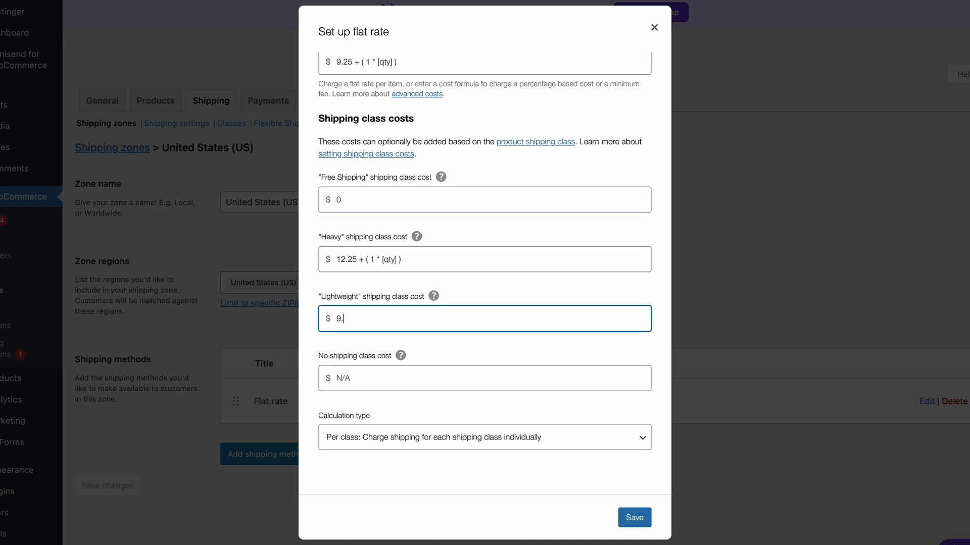
text(.25 + ( 1 * [qty] ))
- Keep the calculation type at Per class, charging shipping for each class individually, and save the flat rate method
click(448, 437)
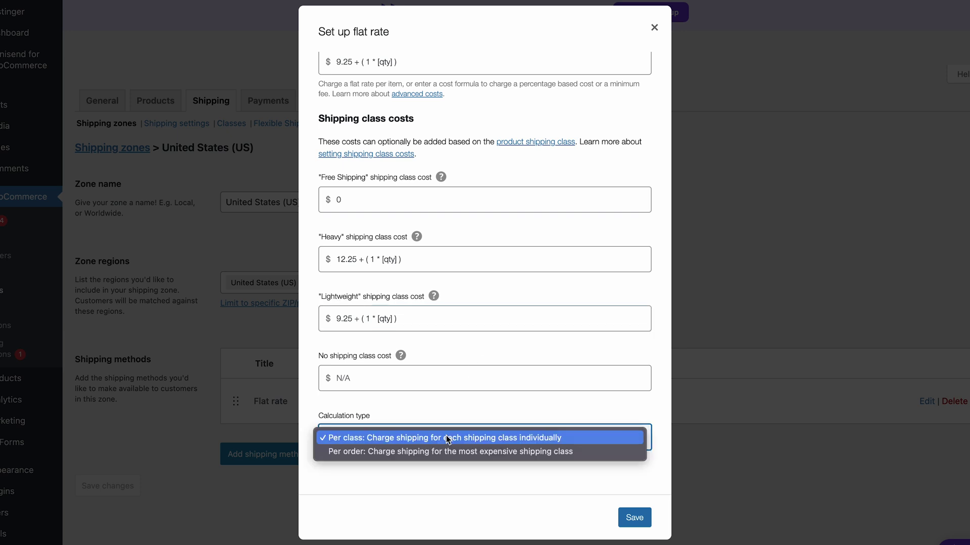
click(448, 438)
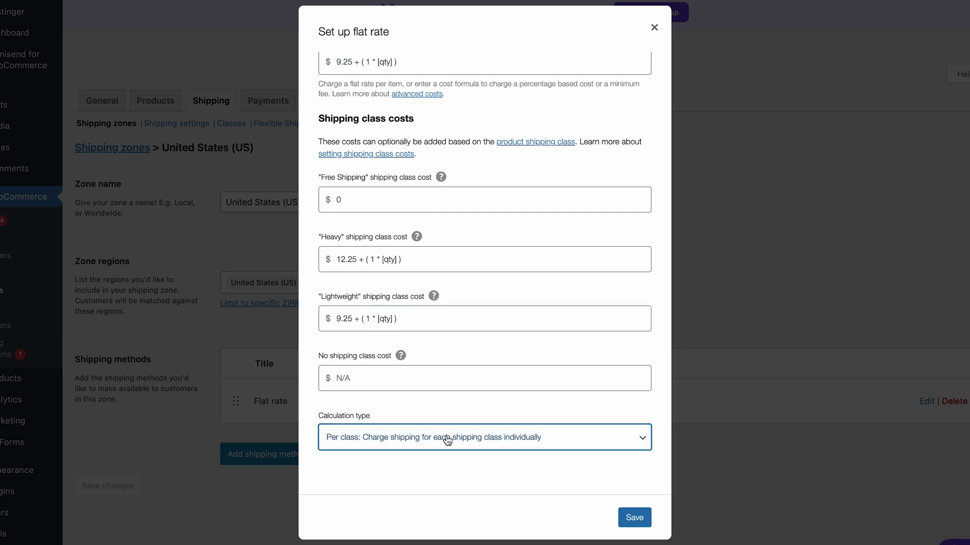
click(635, 518)
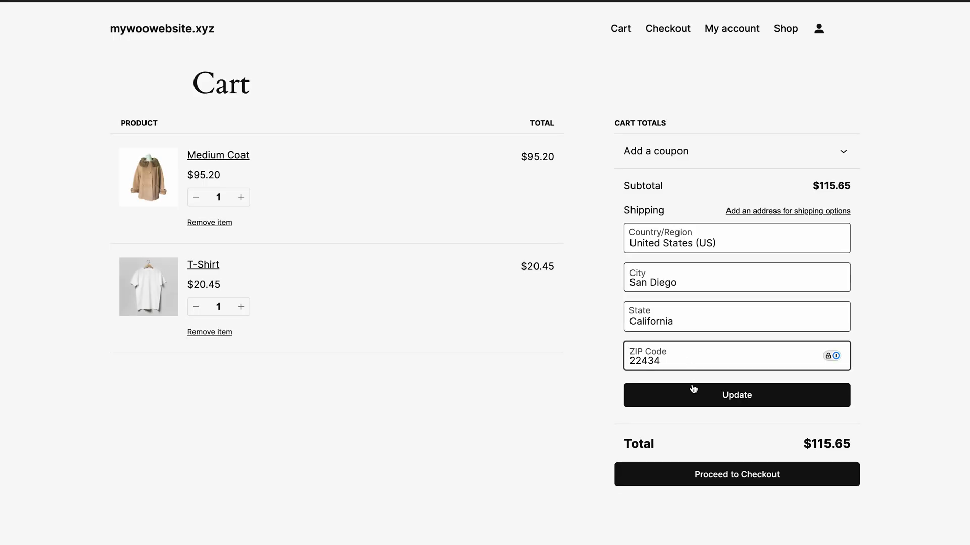
- Update the storefront cart's shipping options using the entered US delivery address
click(693, 396)
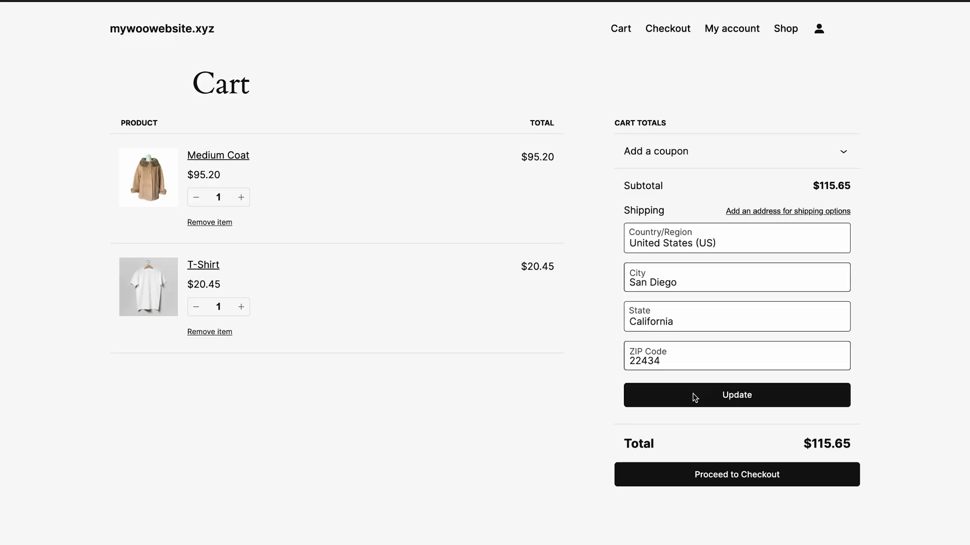